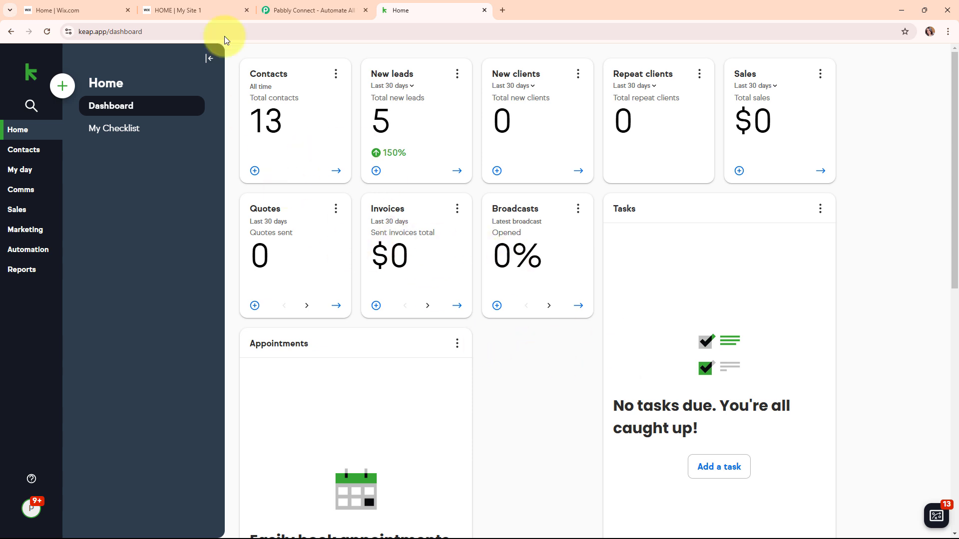
Step: Look over the filled-in registration form on the Wix site and open the contacts list in Keap
click(192, 8)
click(455, 5)
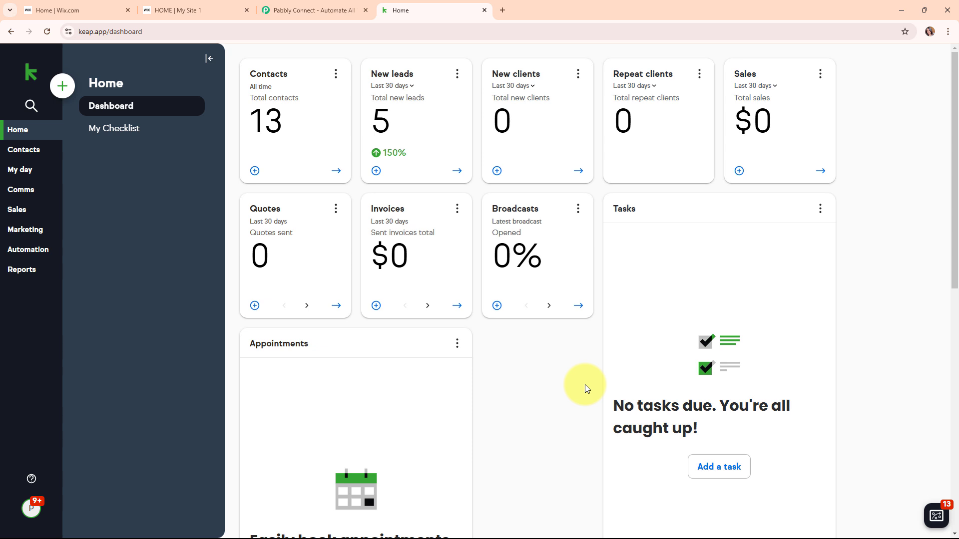
click(160, 9)
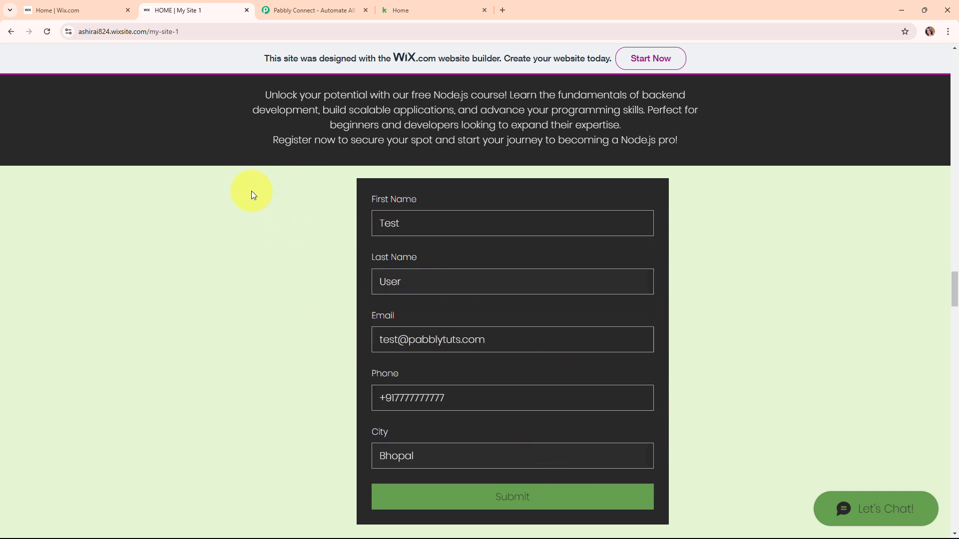
click(406, 7)
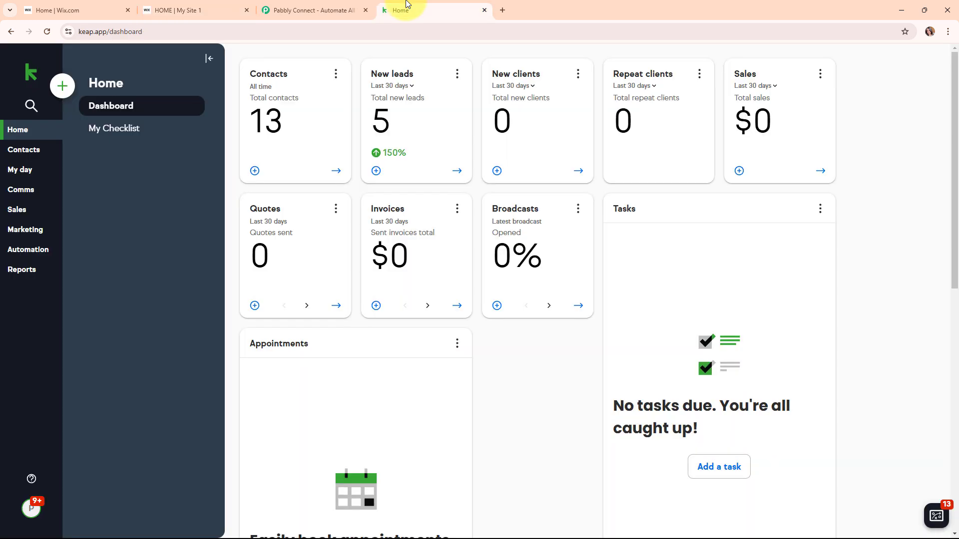
click(23, 149)
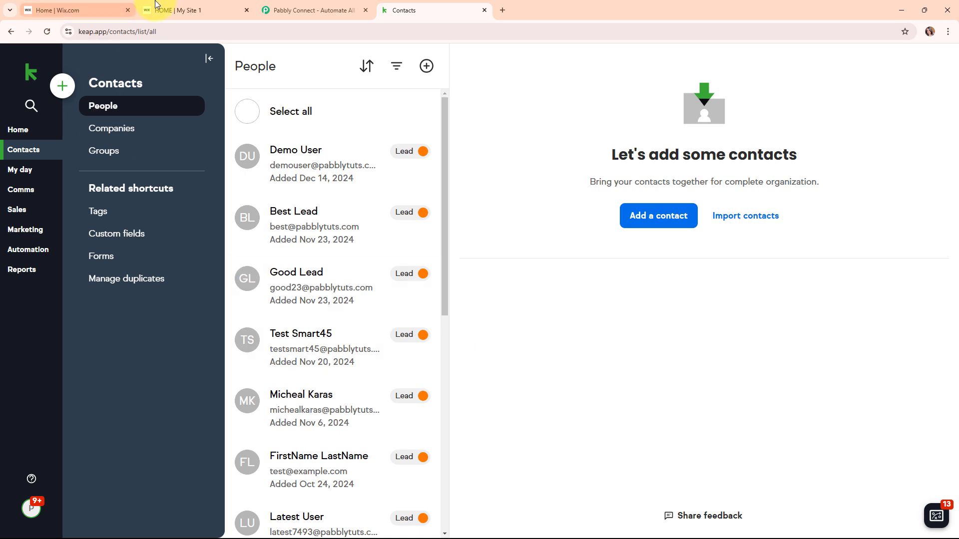
Step: Switch to the Wix site and submit the filled-in course registration form
click(168, 10)
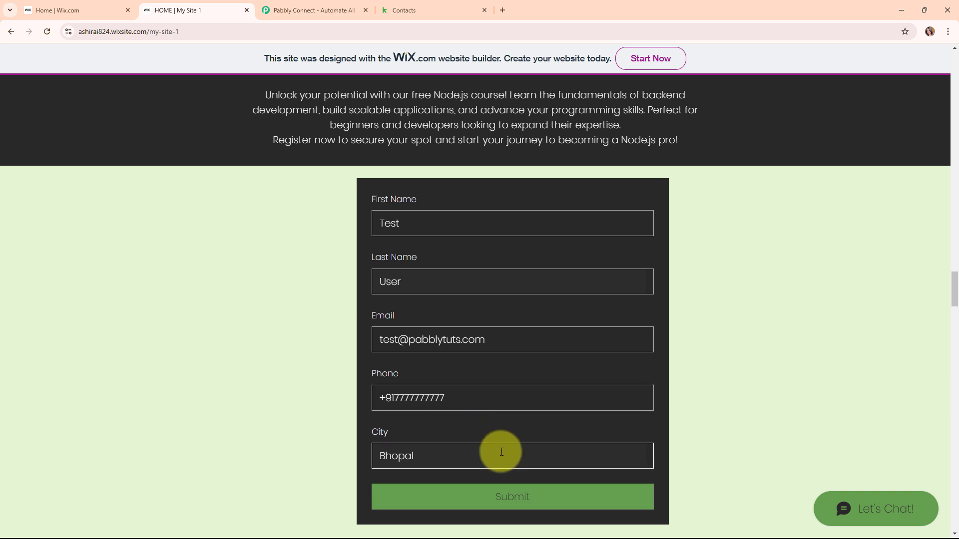
click(528, 493)
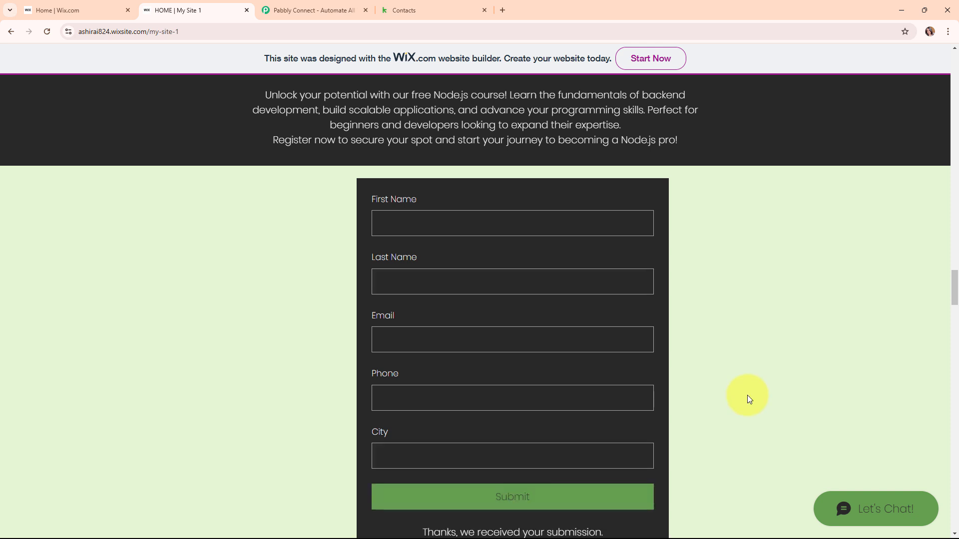
scroll(747, 395, down, 3)
drag(422, 384, 607, 405)
click(586, 416)
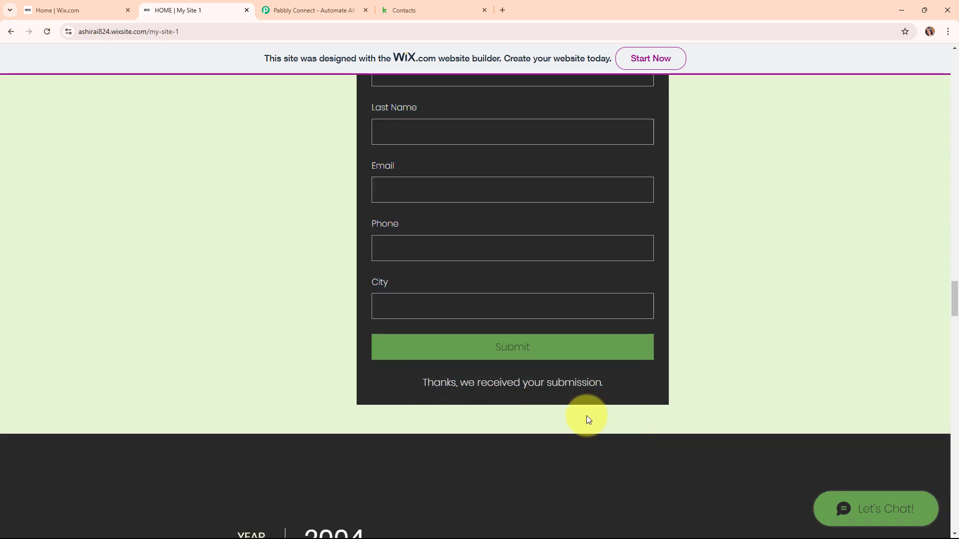
click(460, 184)
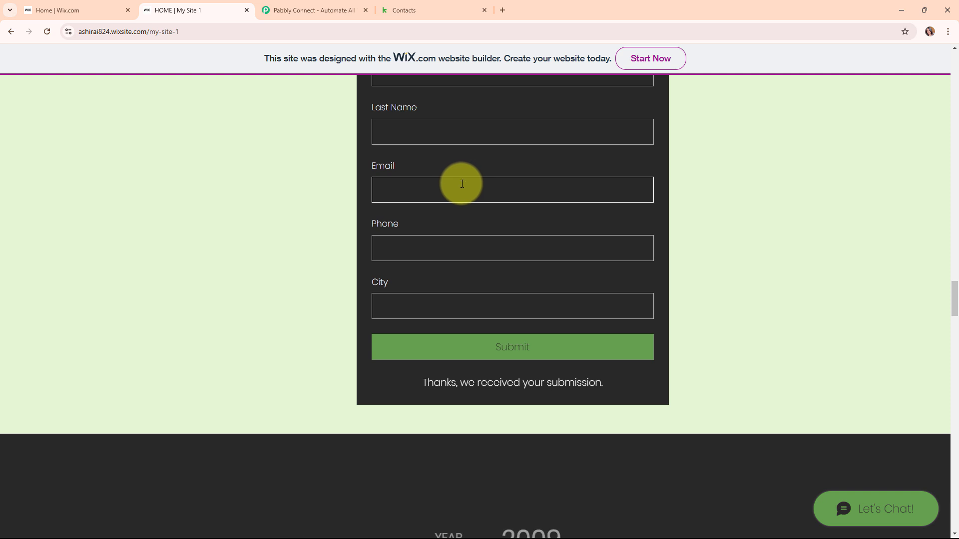
Step: Switch to Keap and reload the contacts list to check for the newly submitted contact
click(444, 5)
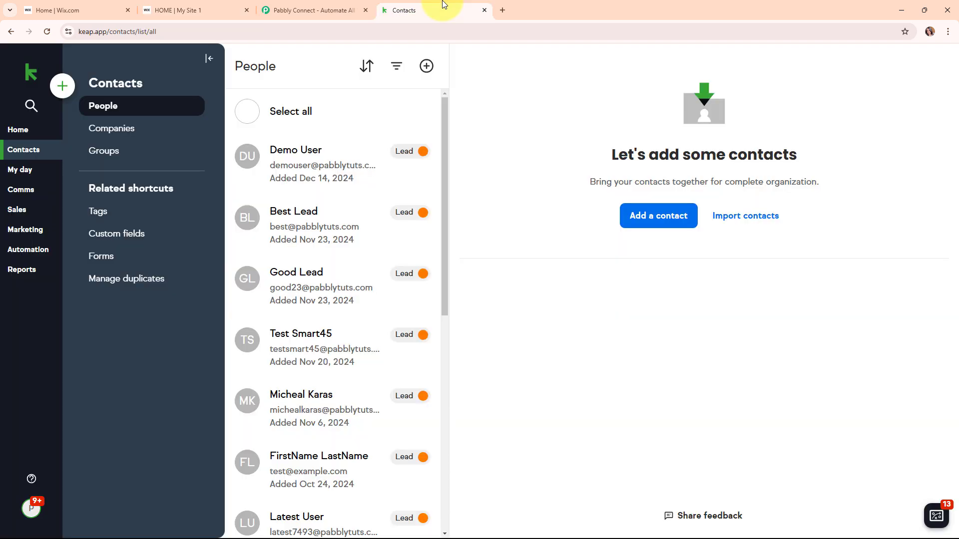
click(42, 30)
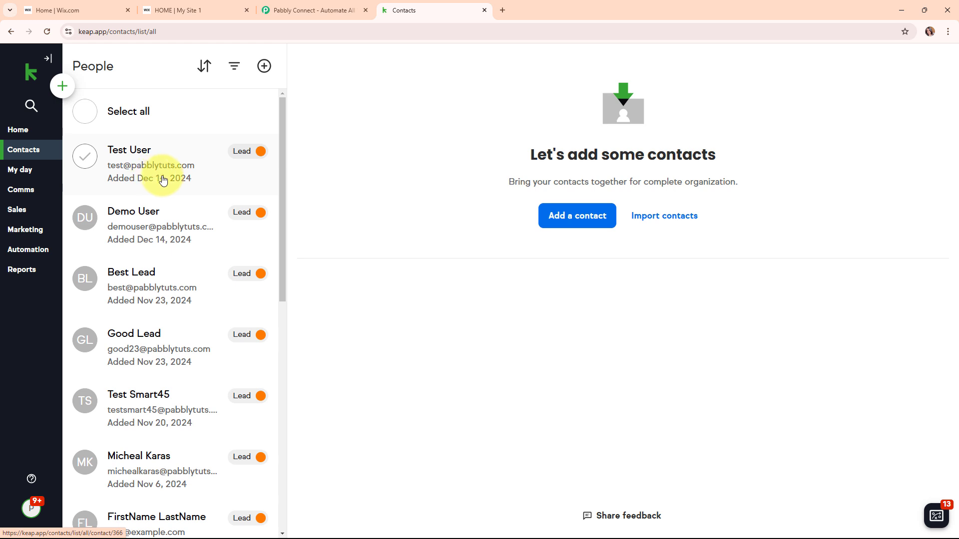
click(188, 6)
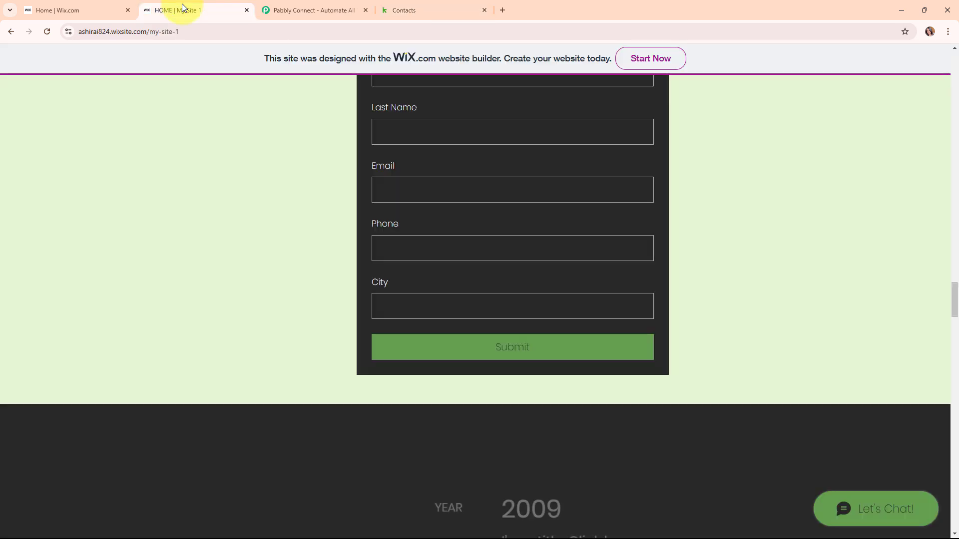
click(440, 4)
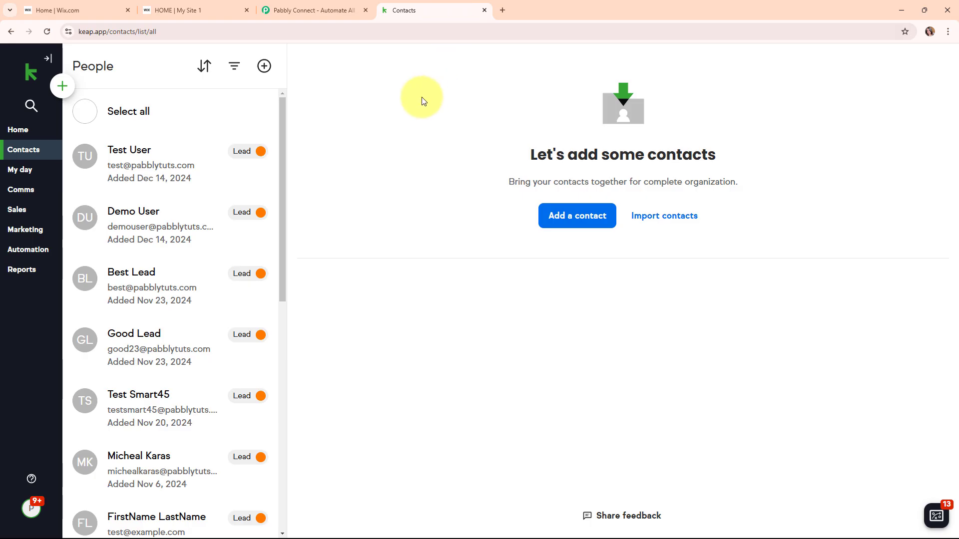
Step: Switch to the Pabbly site, sign in, and access Pabbly Connect
click(324, 5)
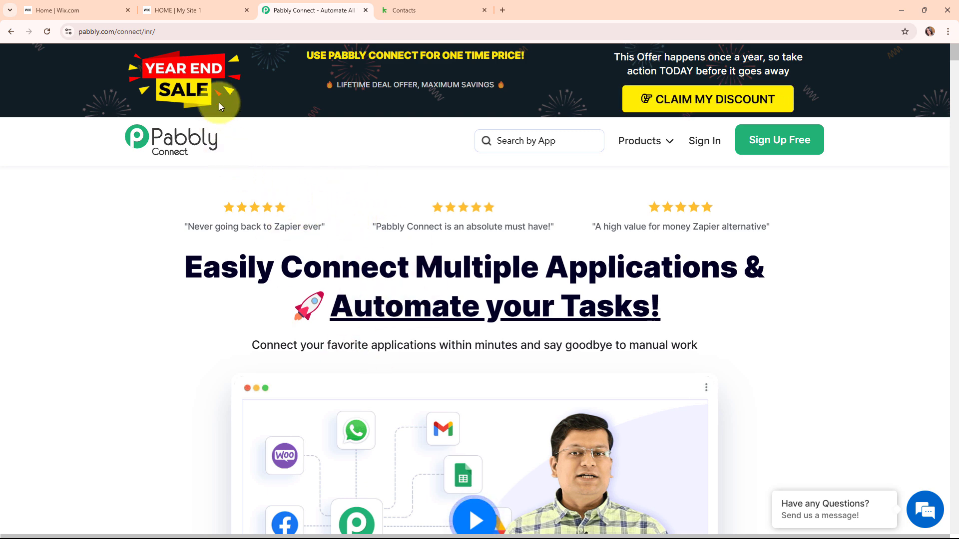
click(231, 29)
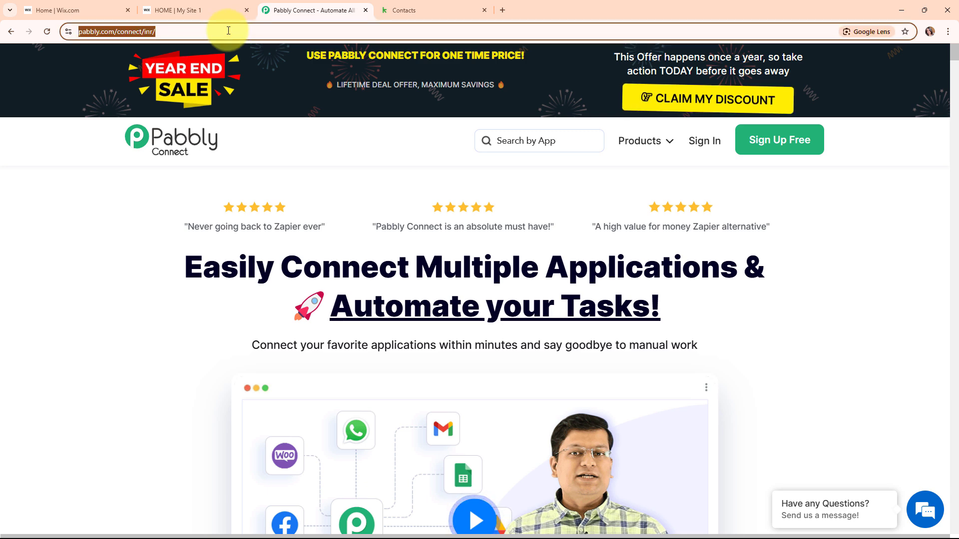
click(290, 167)
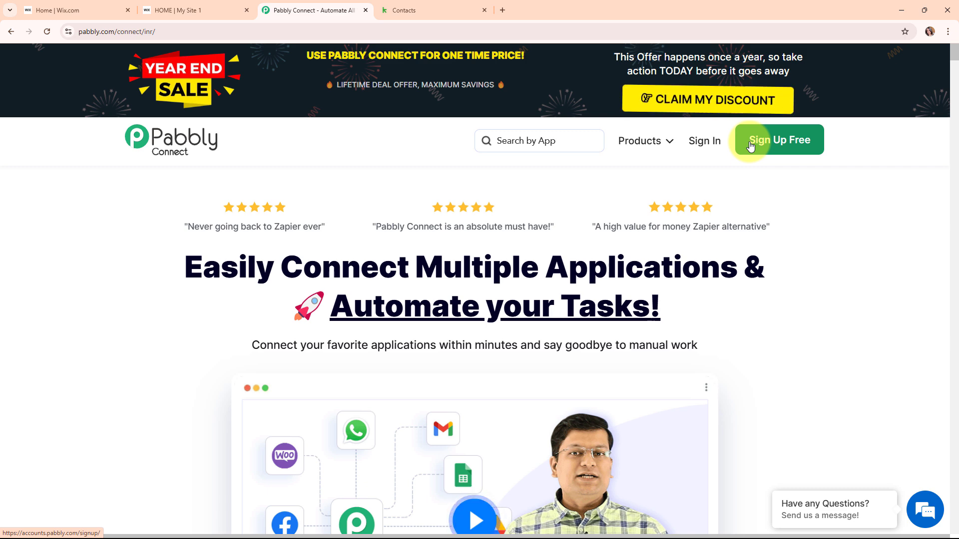
click(705, 143)
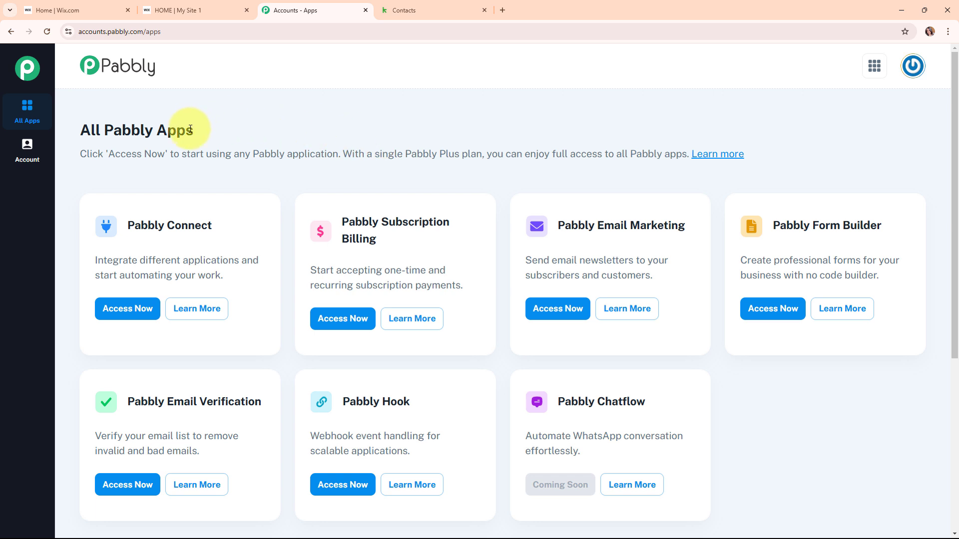
drag(190, 129, 30, 128)
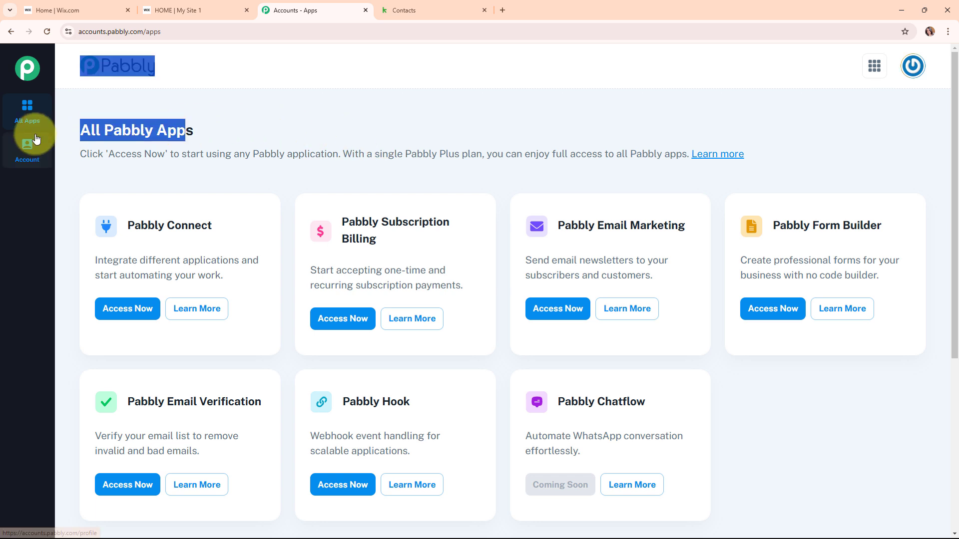
click(307, 136)
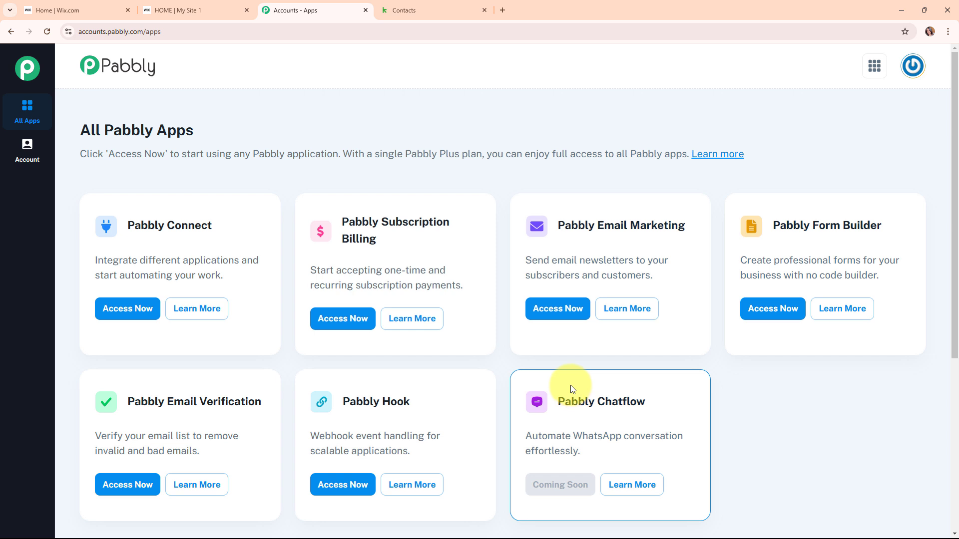
click(128, 309)
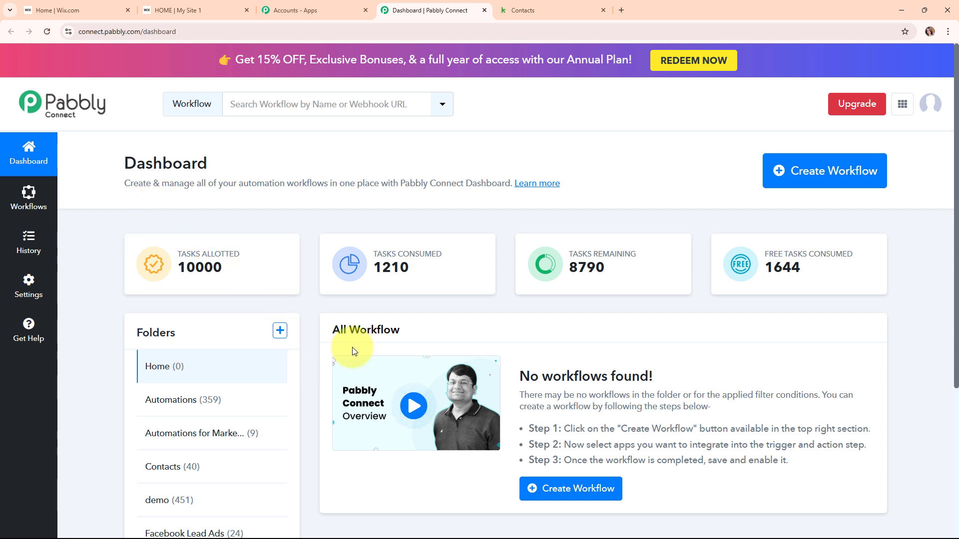
Step: Start a new workflow named "Create or Update Keap Contact on Wix Forms Submission" in the Automations folder
click(829, 185)
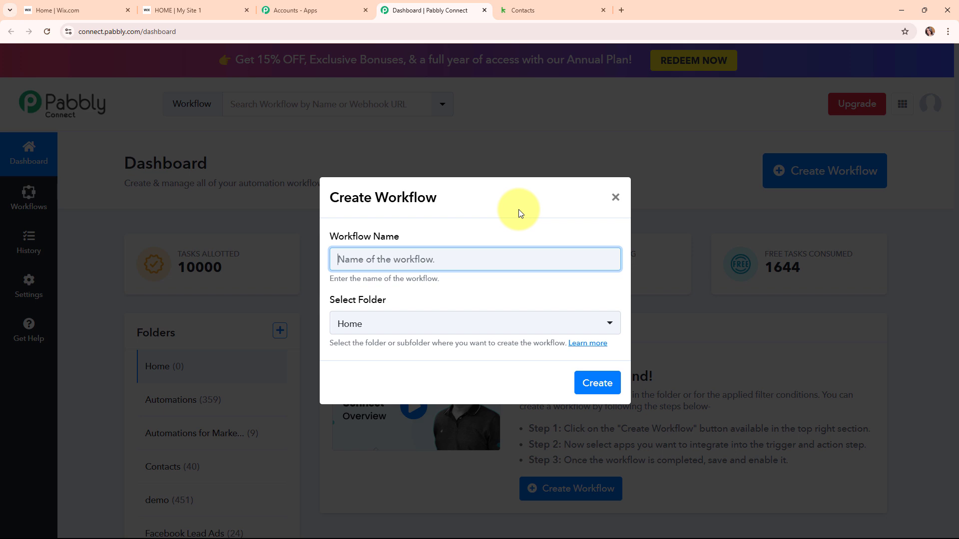
text(Create or Update Keap Contact on Wix Forms Submission)
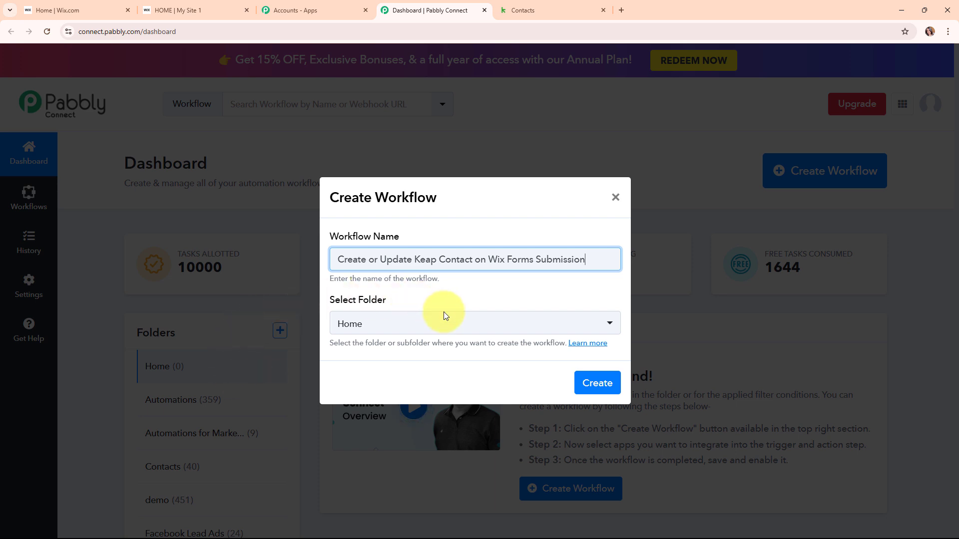
click(445, 325)
click(402, 158)
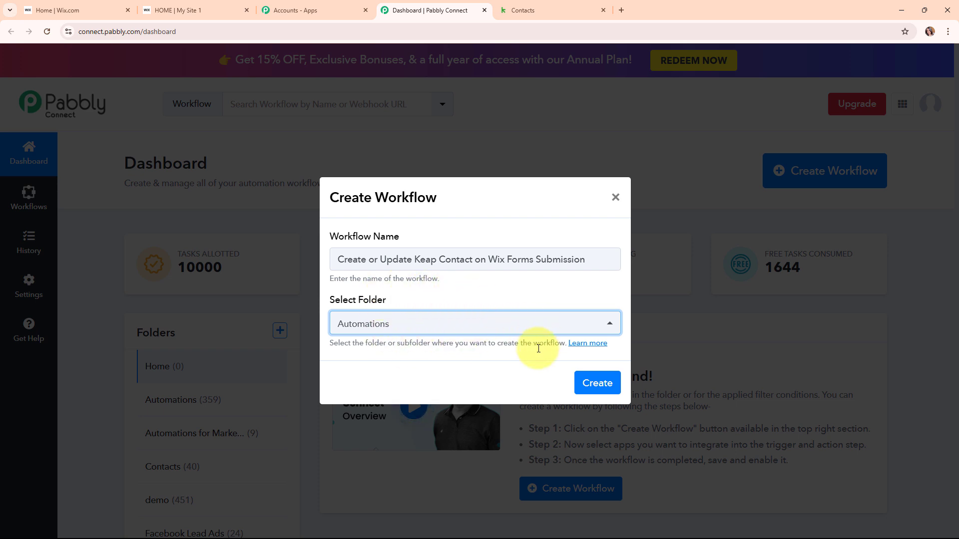
Step: Read the support article on workflow folders, and close it to return to the workflow setup
click(589, 343)
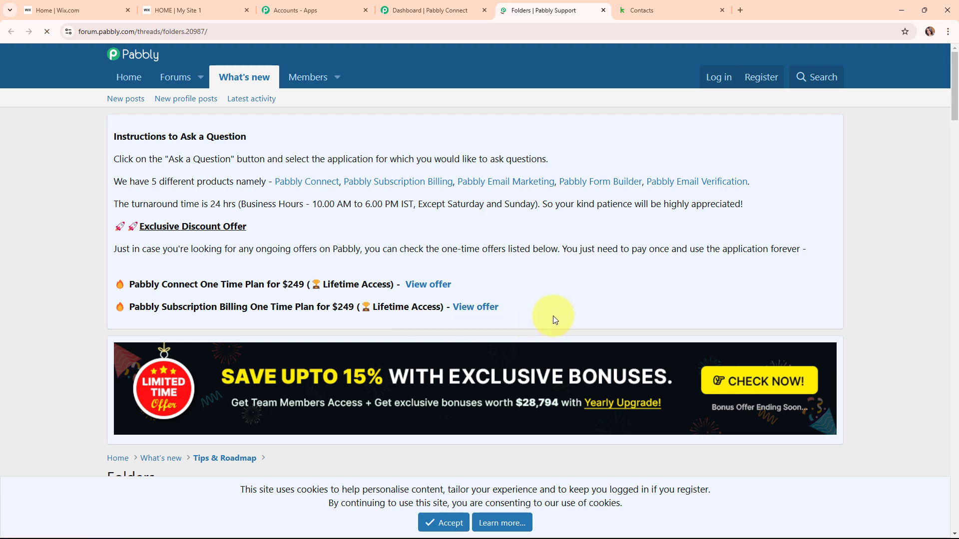
scroll(552, 317, down, 2)
scroll(550, 319, down, 8)
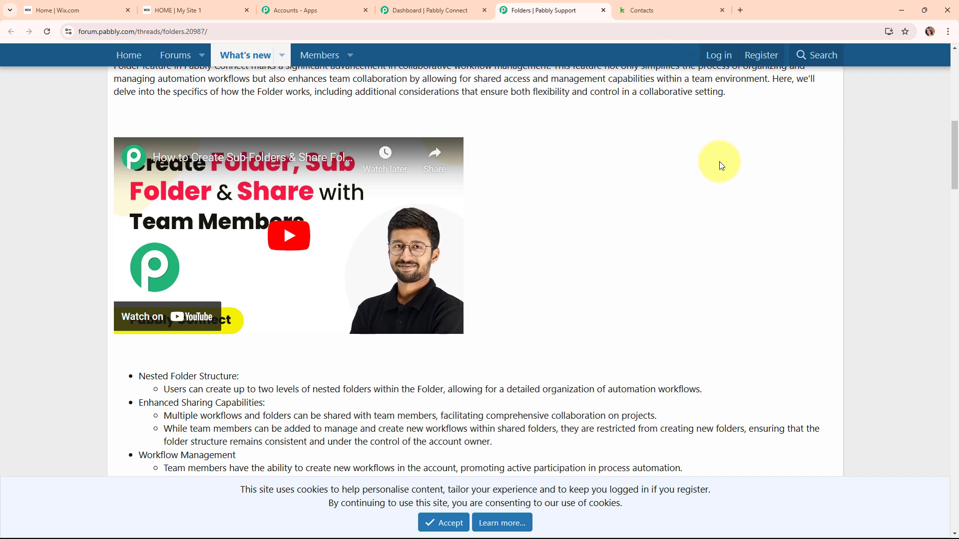
click(603, 12)
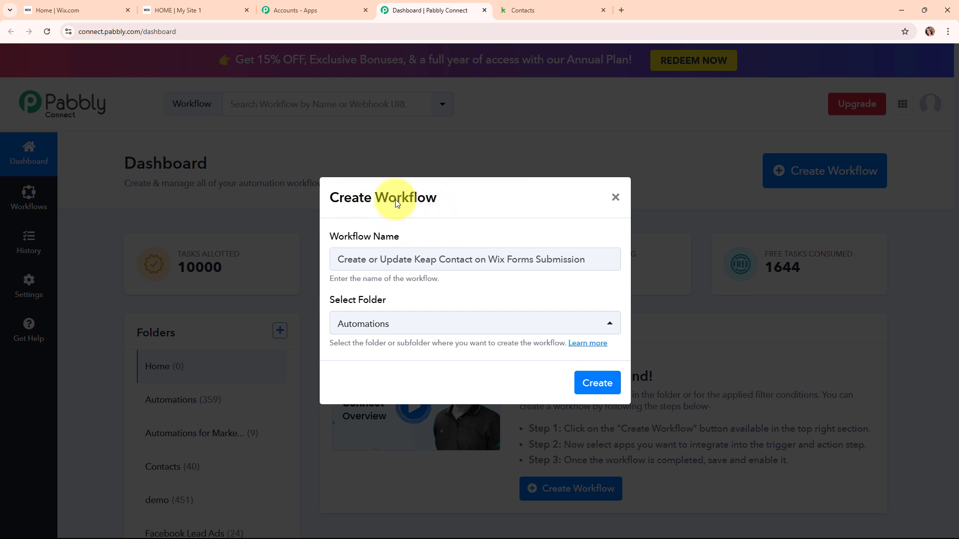
Step: Create the workflow and collapse its trigger section to view the trigger and action steps together
click(593, 383)
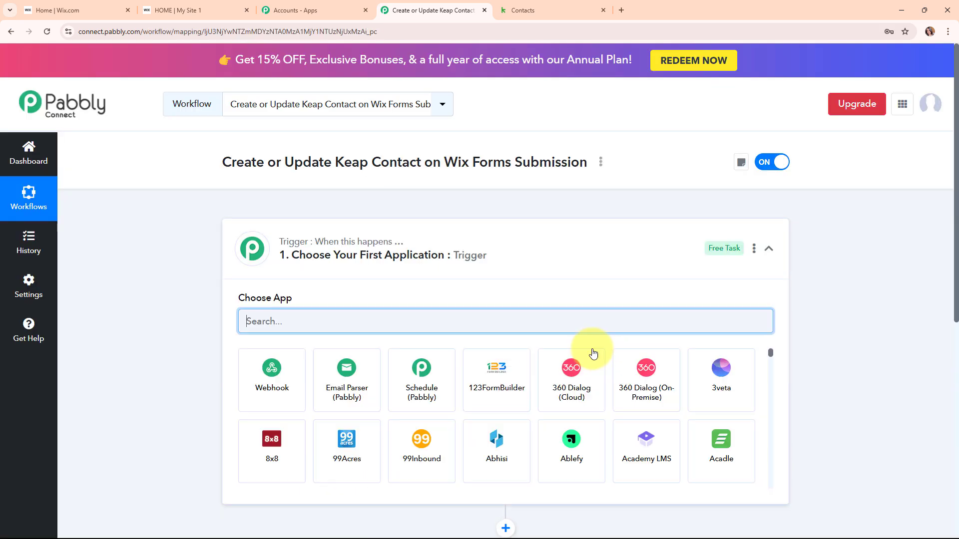
click(769, 249)
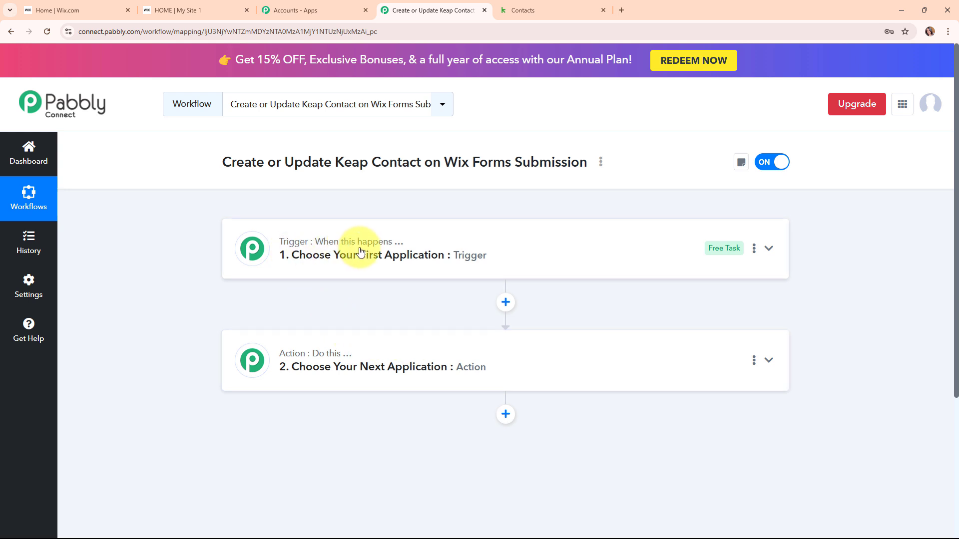
mouse_move(312, 364)
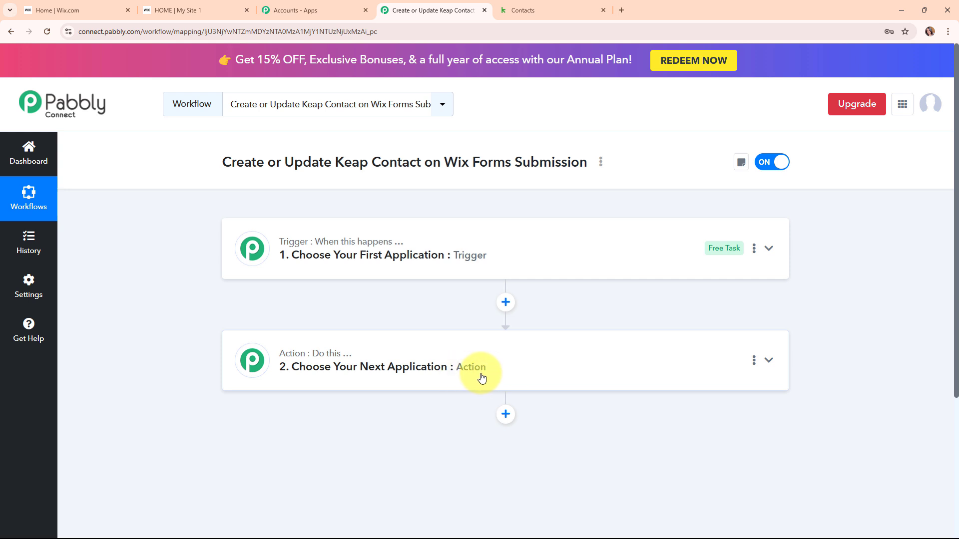
Step: Set the workflow's trigger app to Wix Forms with New Form Submission as the trigger event
click(779, 250)
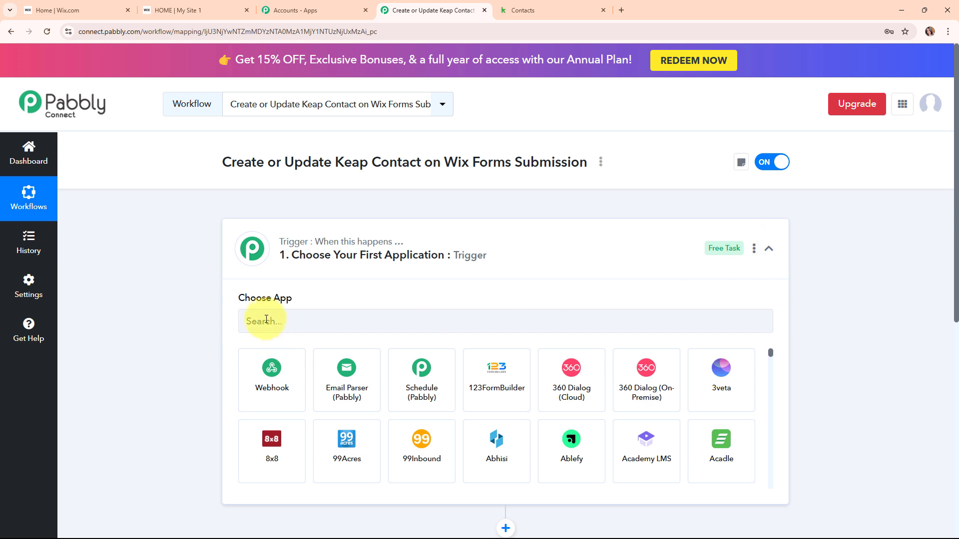
click(266, 318)
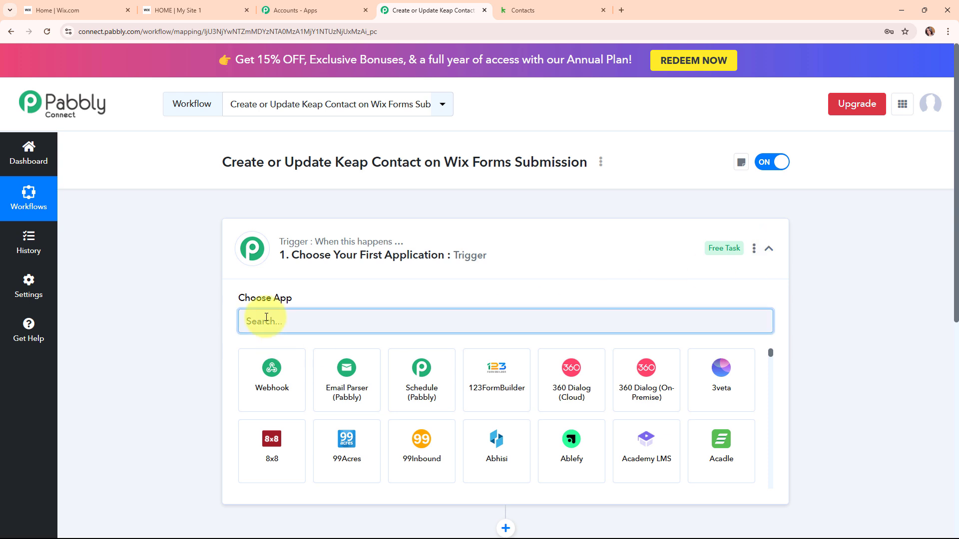
text(Wi)
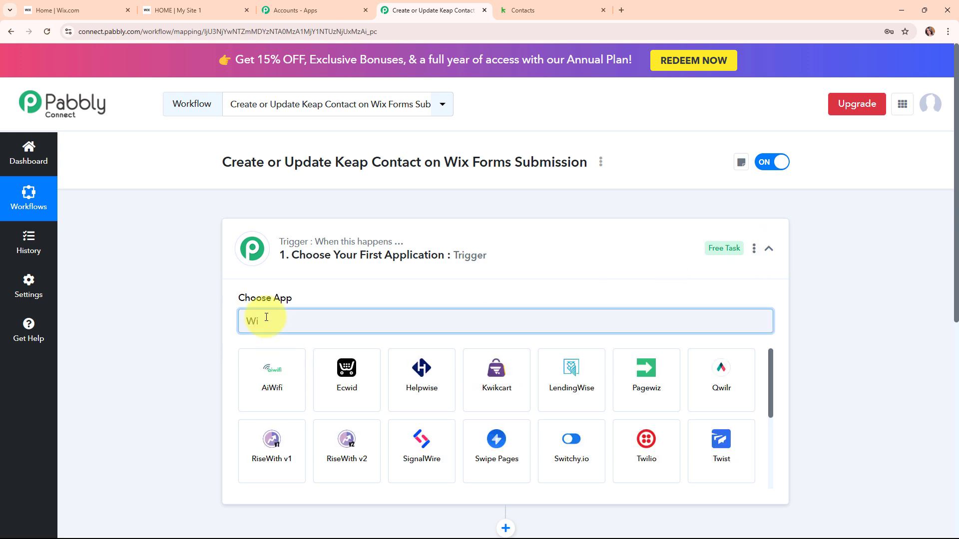
text(x)
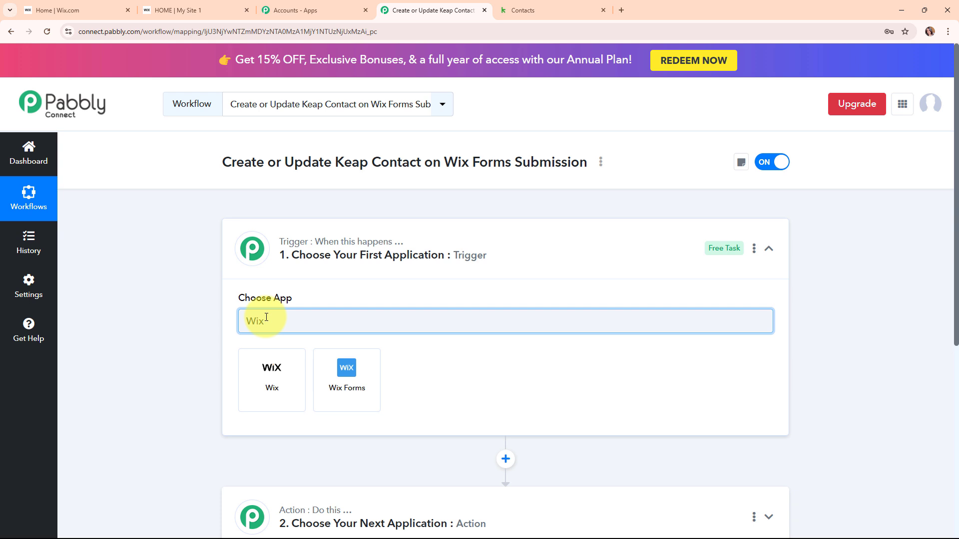
click(353, 402)
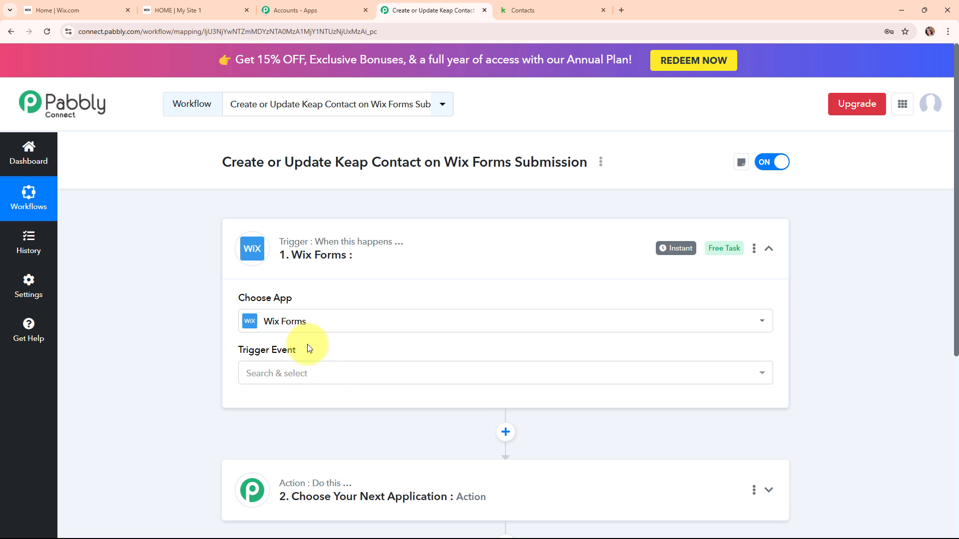
click(336, 378)
click(344, 430)
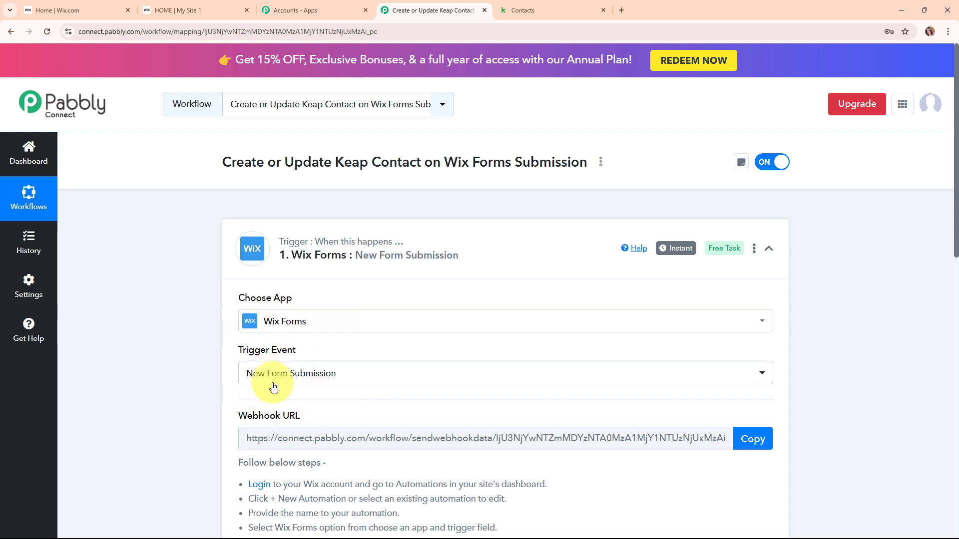
scroll(434, 395, down, 4)
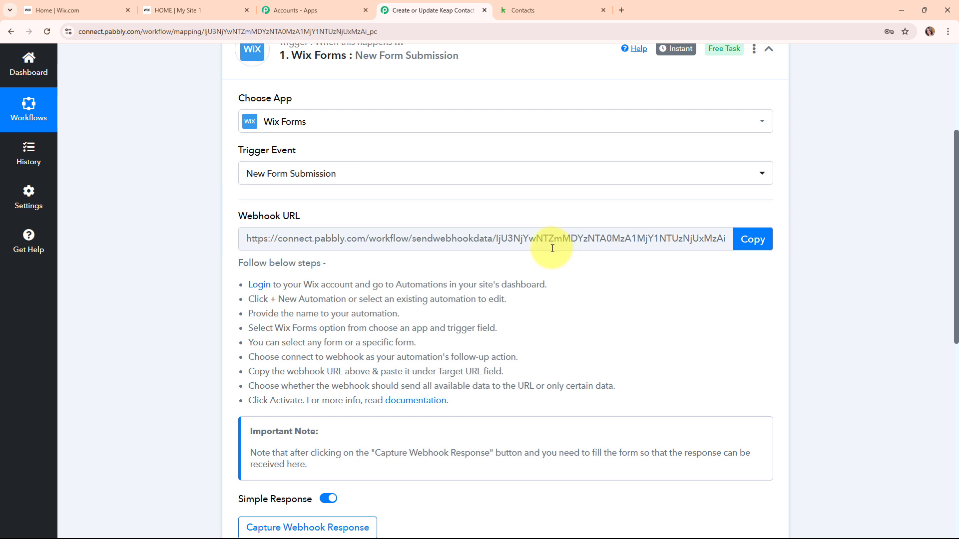
Step: Review the Wix Forms setup instructions and copy the trigger's webhook URL
drag(240, 282, 583, 395)
click(558, 393)
click(741, 240)
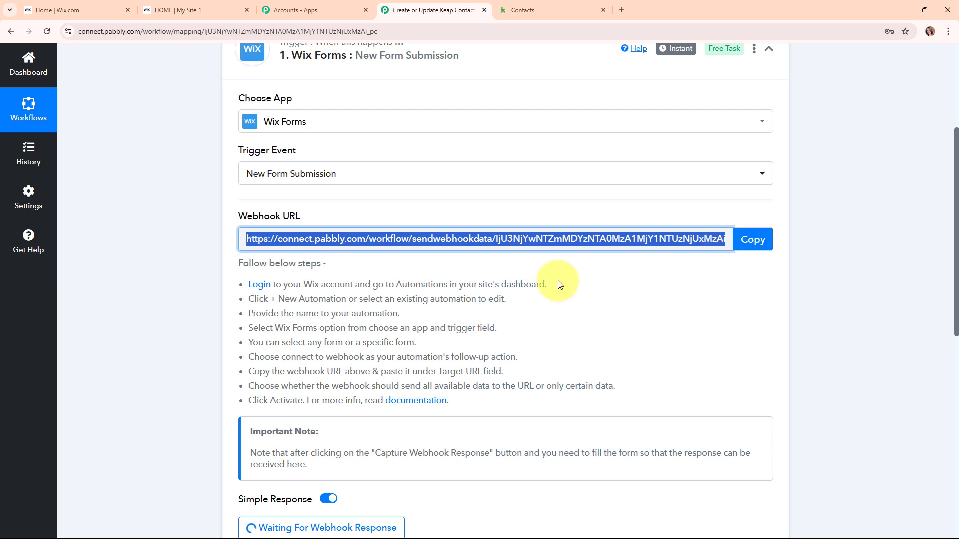
Step: Switch to the Wix dashboard and start a new automation from scratch in Automations
click(65, 5)
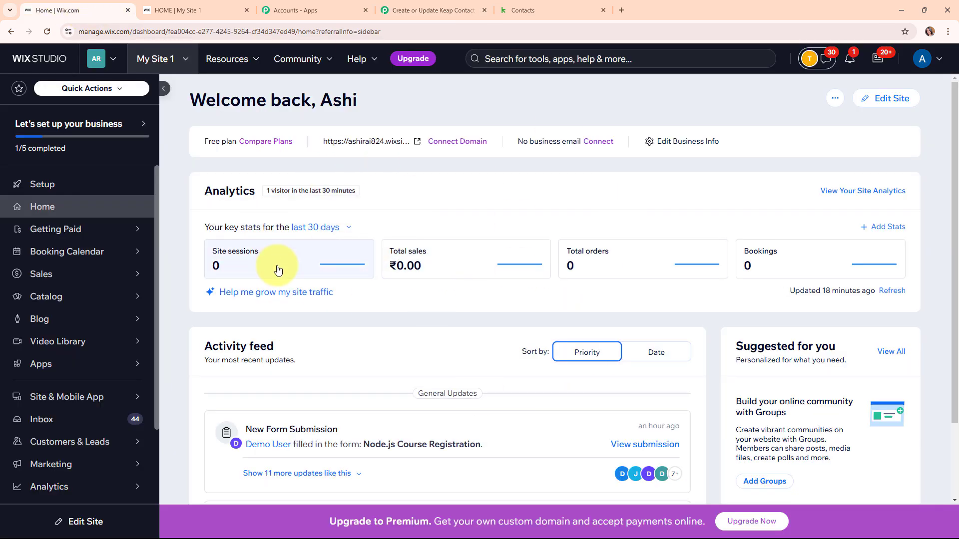
mouse_move(133, 321)
scroll(133, 325, down, 1)
scroll(133, 326, down, 2)
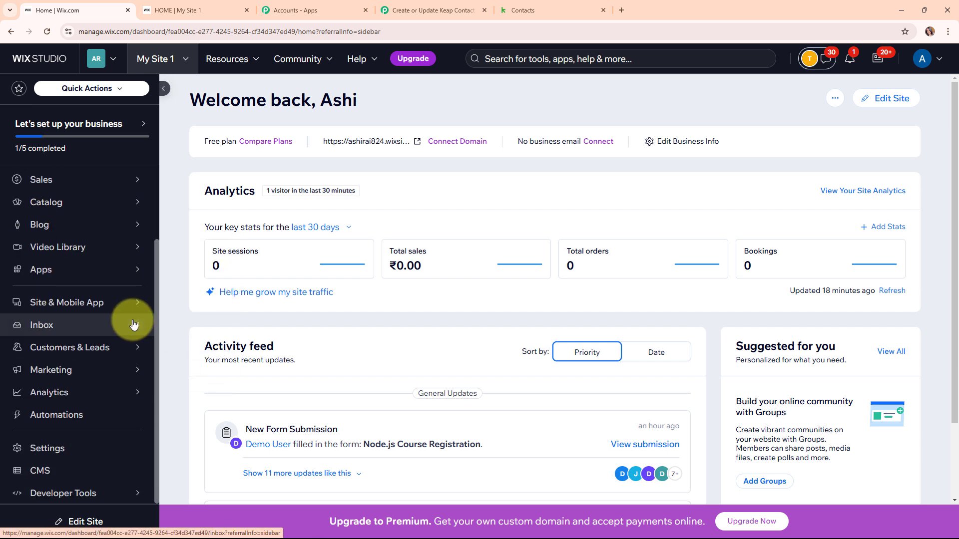
click(48, 419)
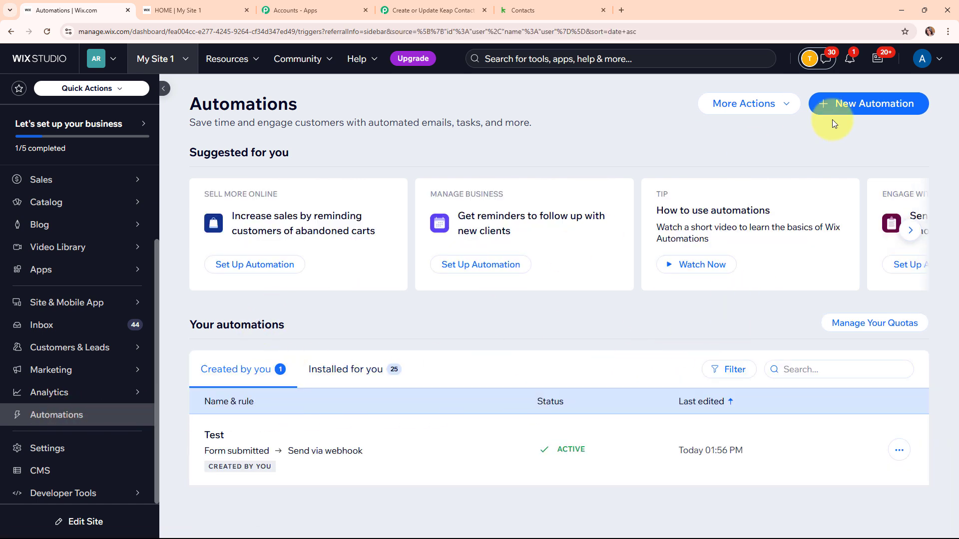
click(867, 106)
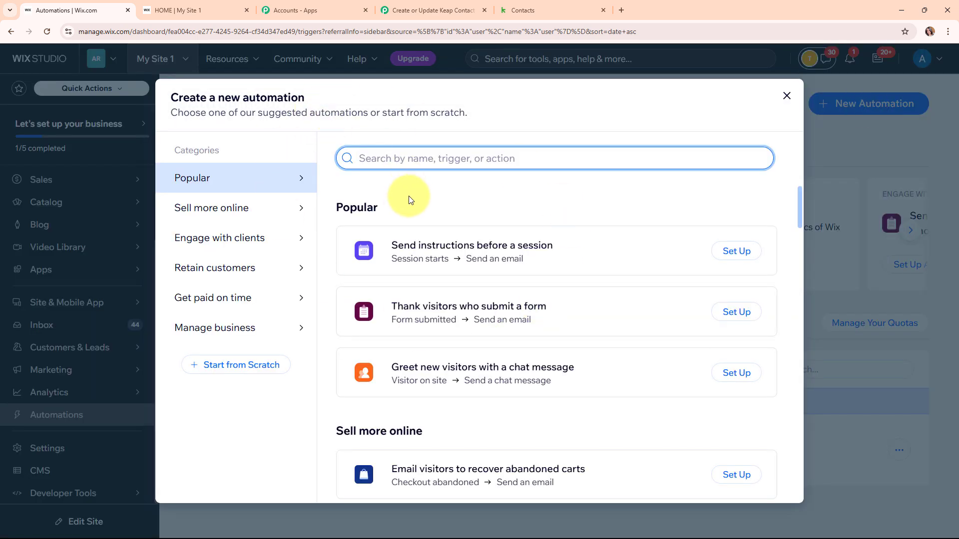
click(242, 373)
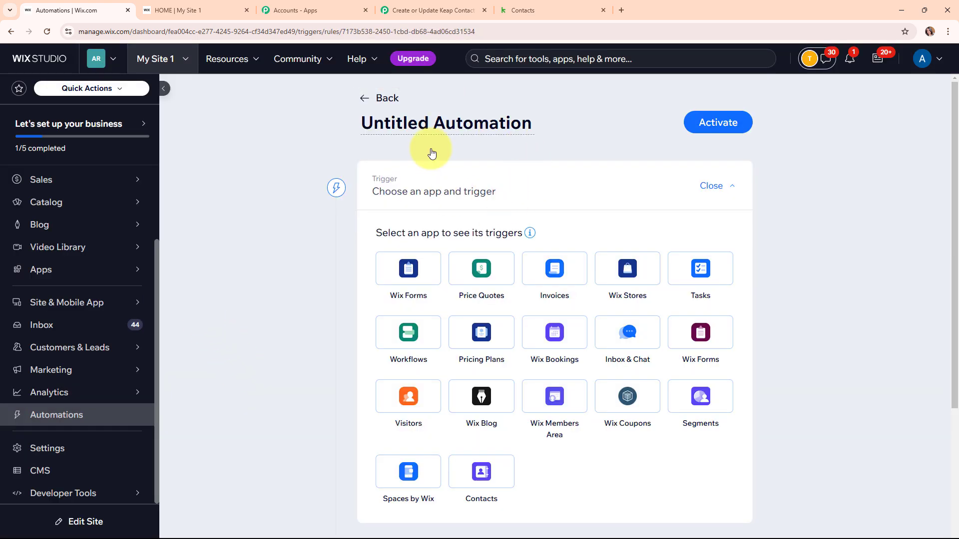
Step: Rename the untitled automation as "Pabbly"
click(457, 122)
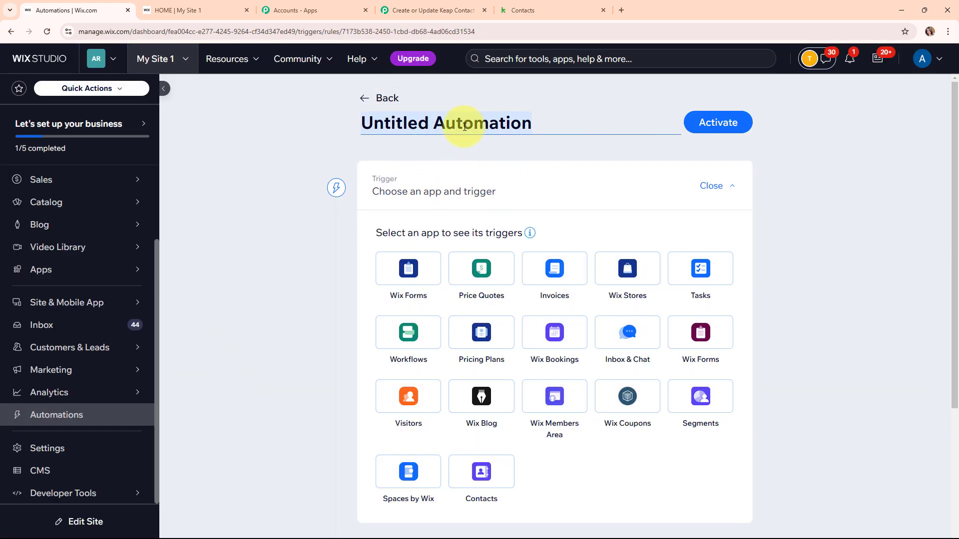
key(BackSpace)
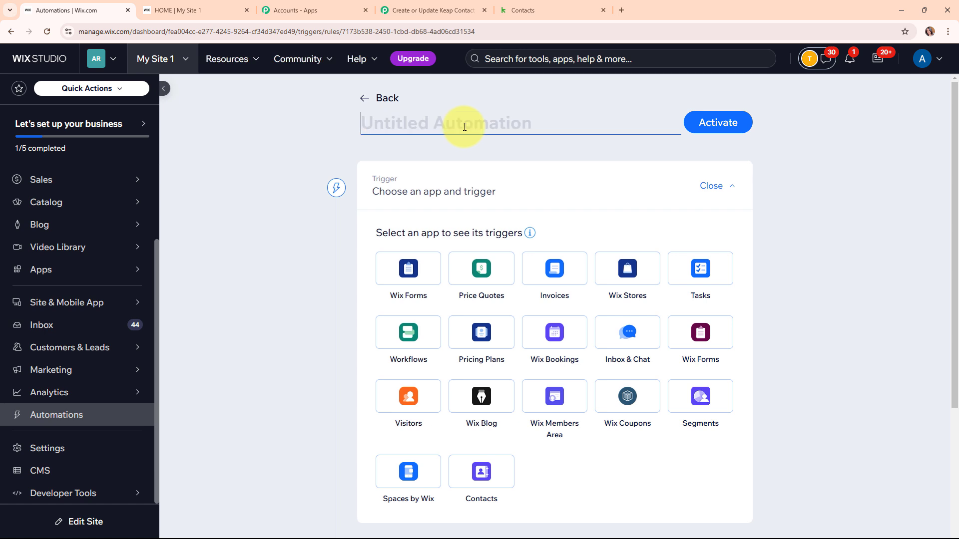
text(Pabbly)
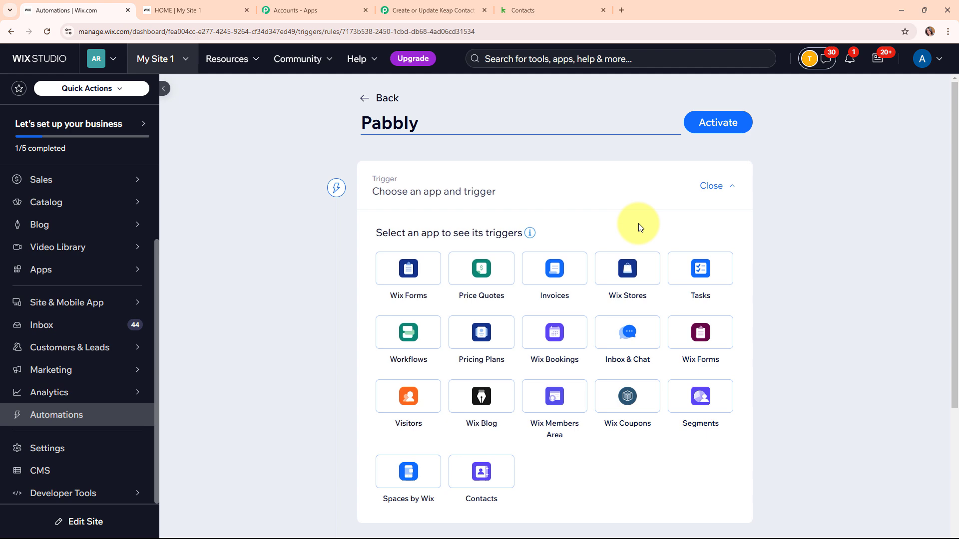
Step: Set the automation's trigger to Wix Forms with Form submitted, applying to Any form
scroll(639, 224, down, 1)
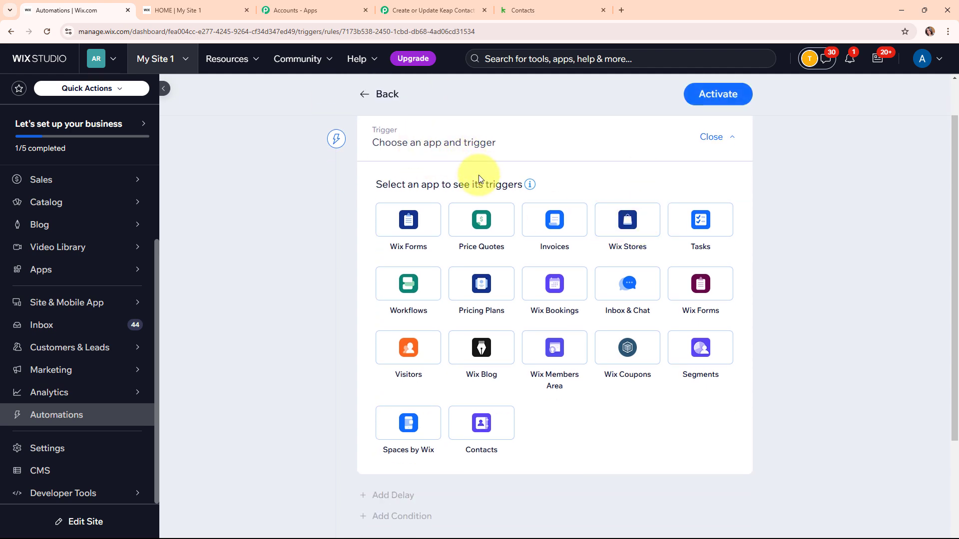
click(397, 225)
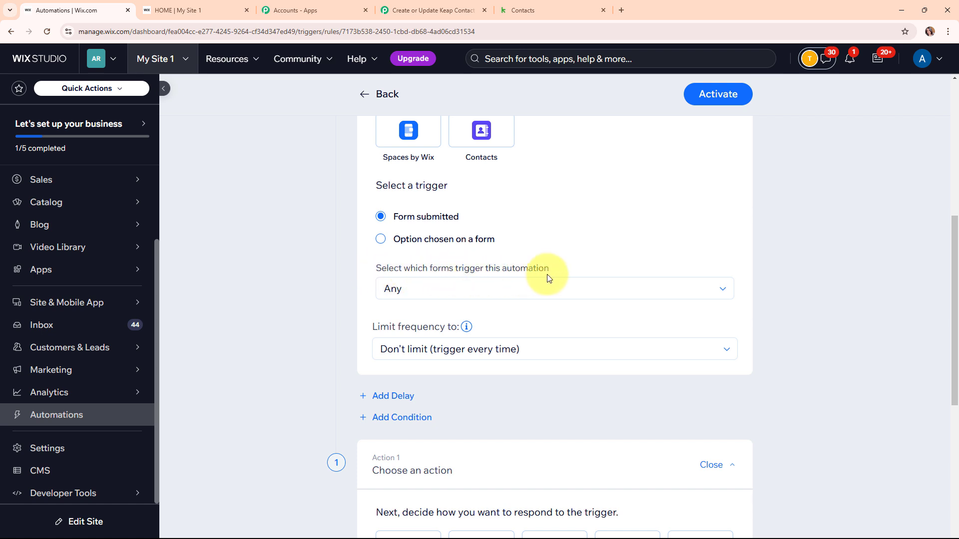
scroll(636, 223, down, 1)
click(430, 289)
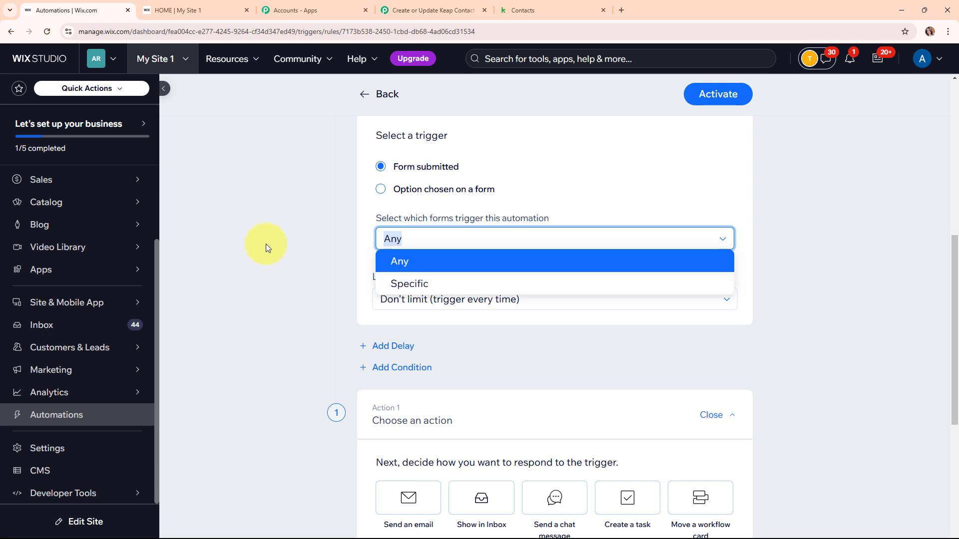
click(433, 262)
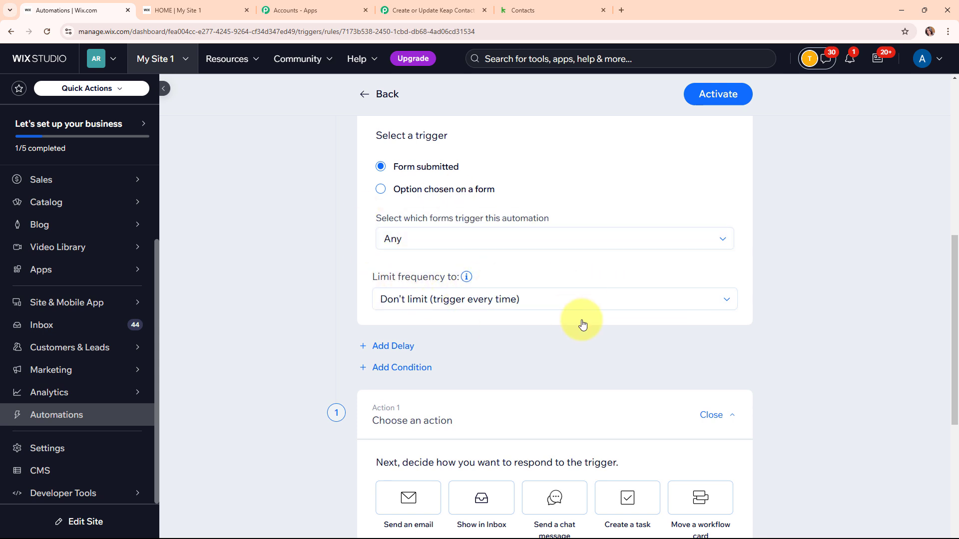
Step: Choose Send via webhook as the automation's action and paste the copied Pabbly webhook URL as its target URL
scroll(562, 278, down, 5)
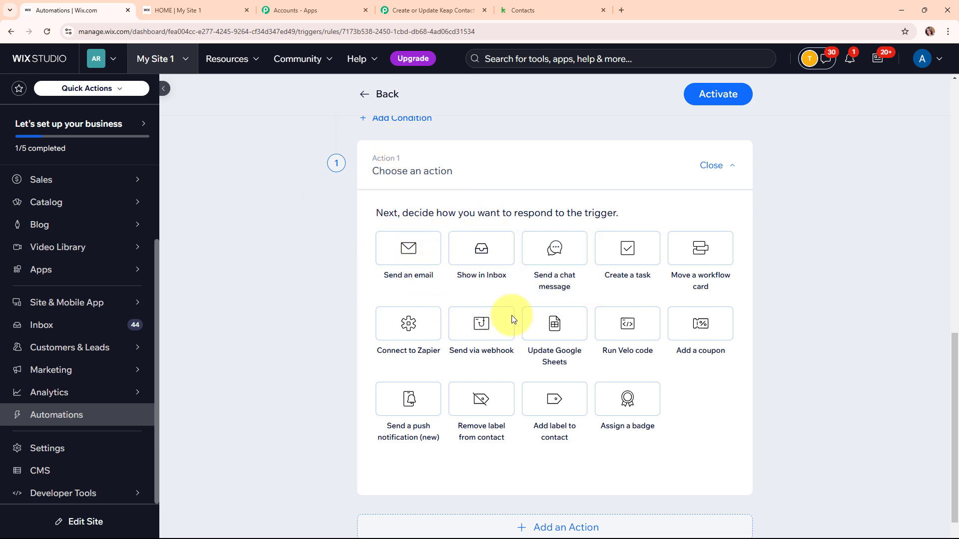
click(505, 335)
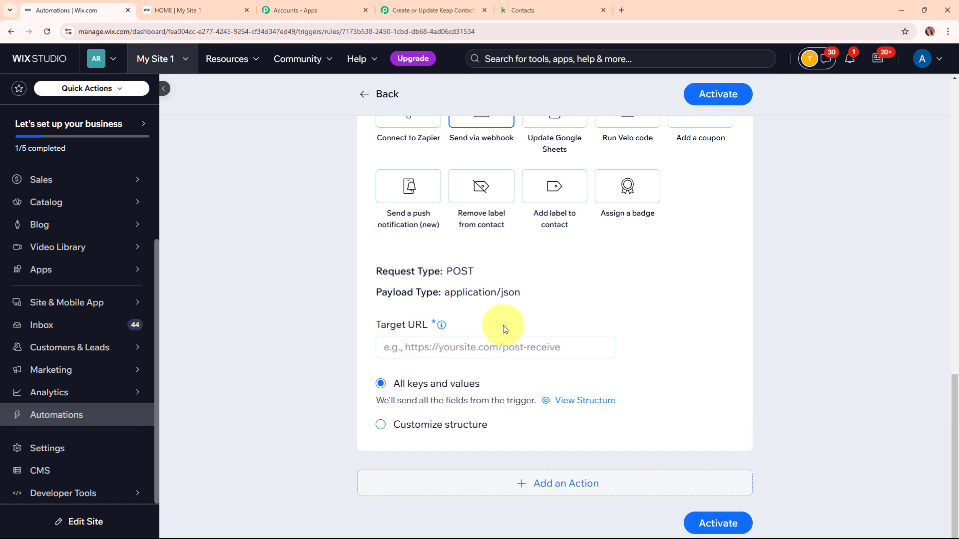
click(406, 348)
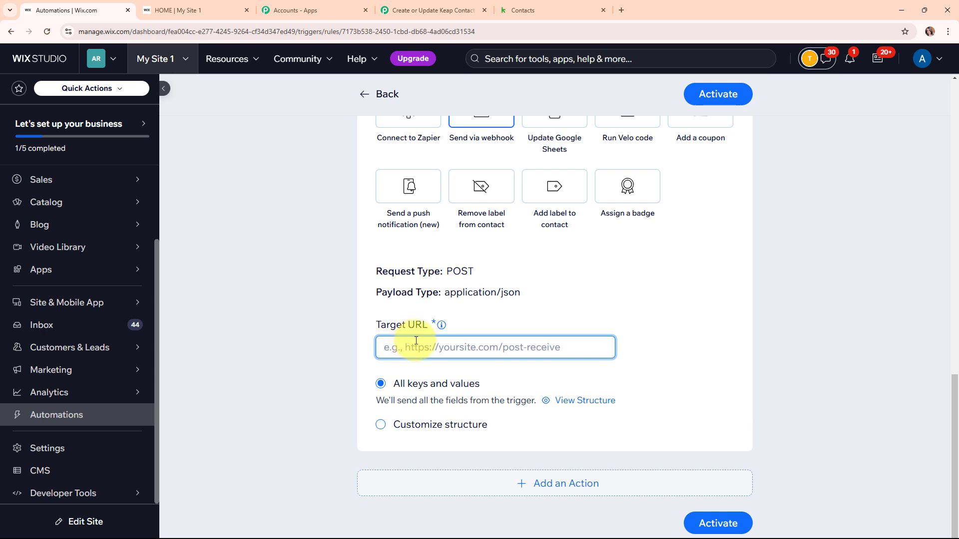
key(ctrl+v)
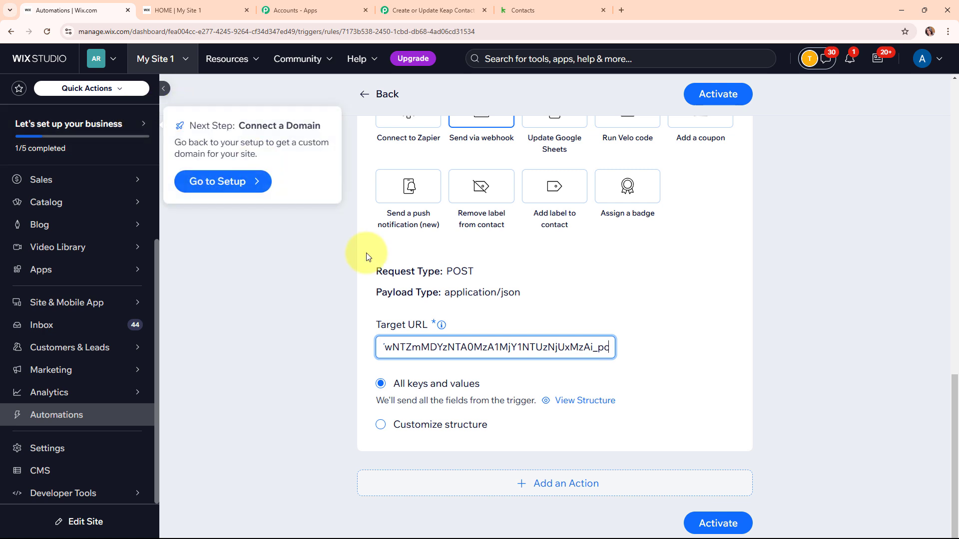
click(674, 339)
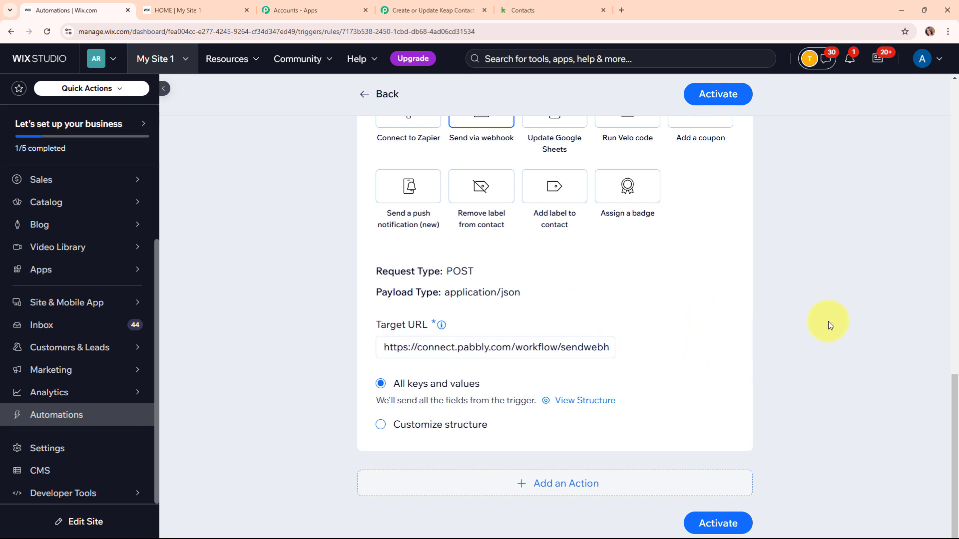
Step: Activate the Pabbly automation and view it in the list of automations
scroll(830, 322, down, 1)
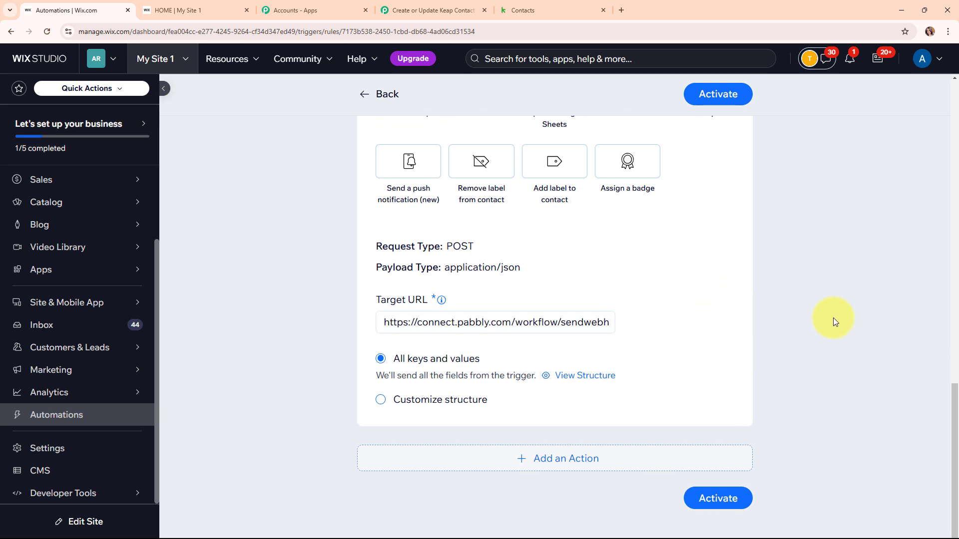
click(736, 507)
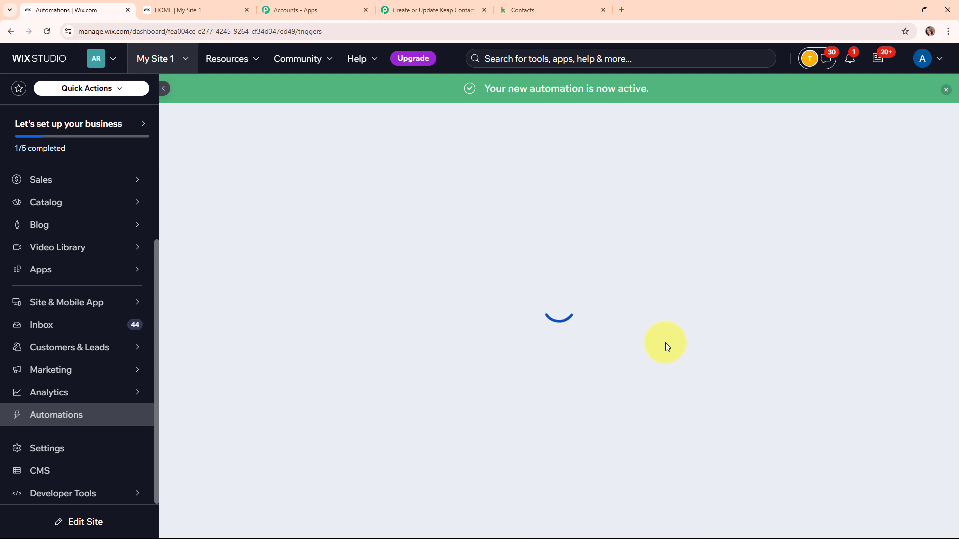
scroll(409, 407, down, 1)
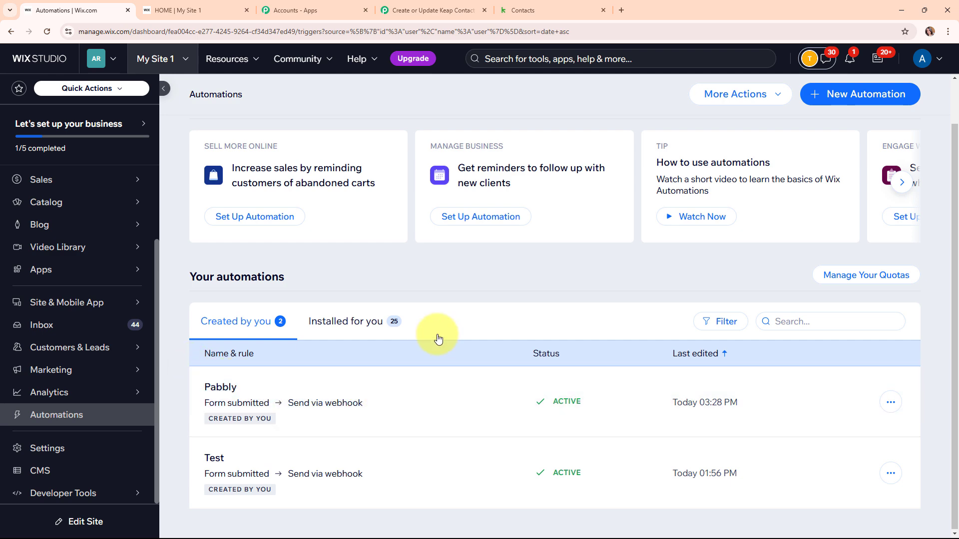
Step: Switch back to the Pabbly Connect workflow and check the trigger's webhook response status
click(455, 4)
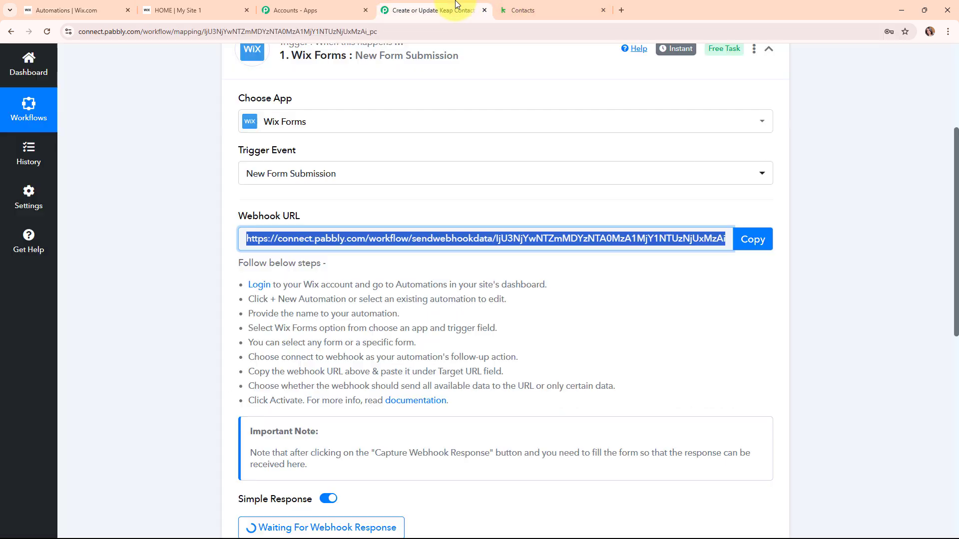
click(637, 331)
scroll(635, 327, down, 4)
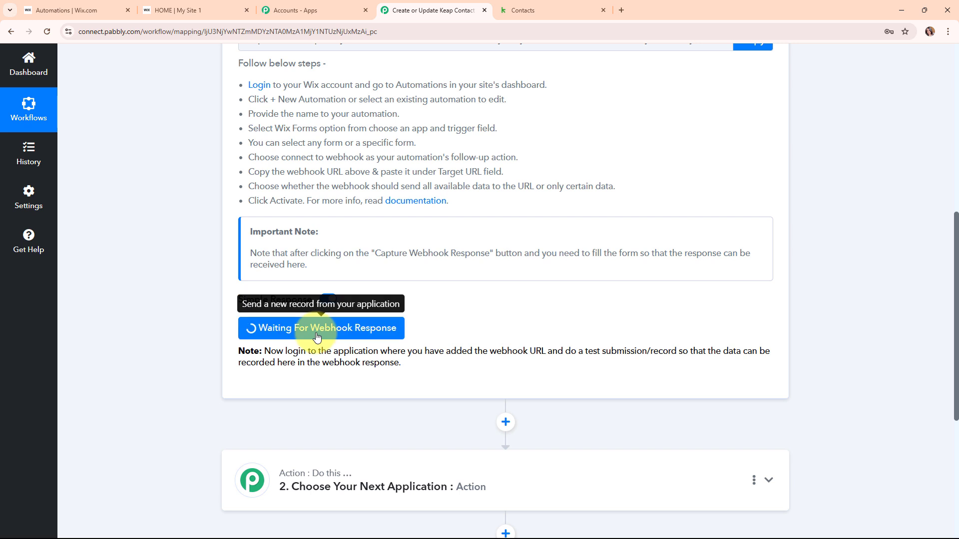
Step: Switch to the published Wix site, reload it and find the Node.js course registration form
click(176, 5)
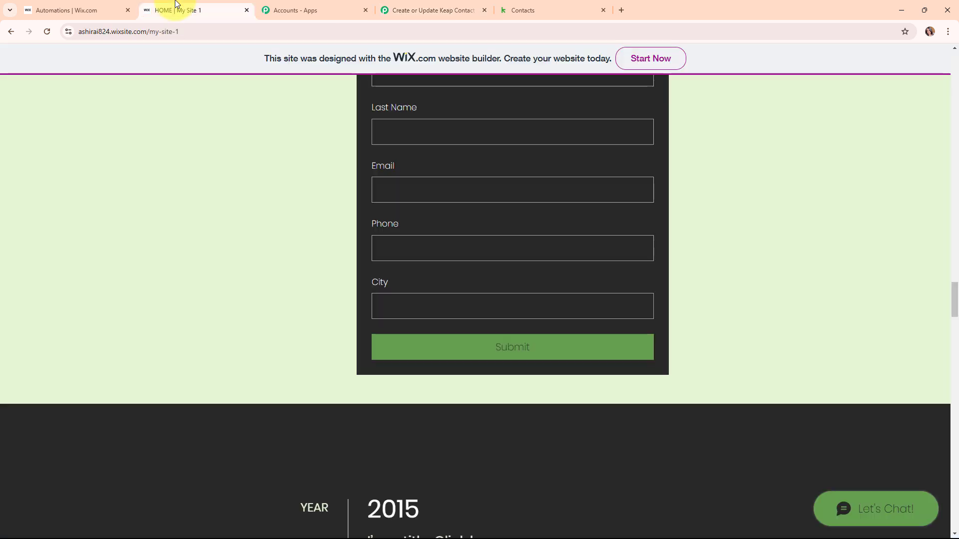
click(47, 32)
scroll(604, 304, down, 20)
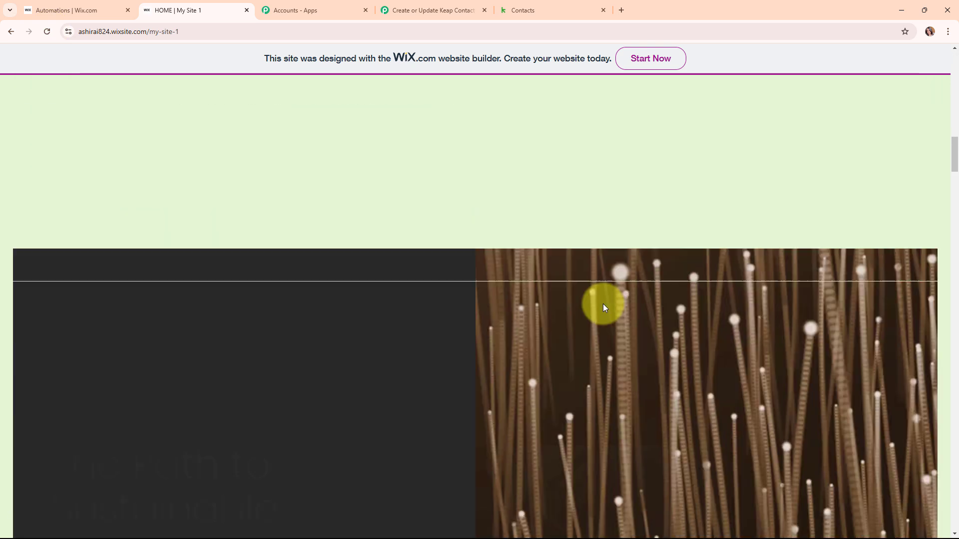
scroll(604, 304, up, 2)
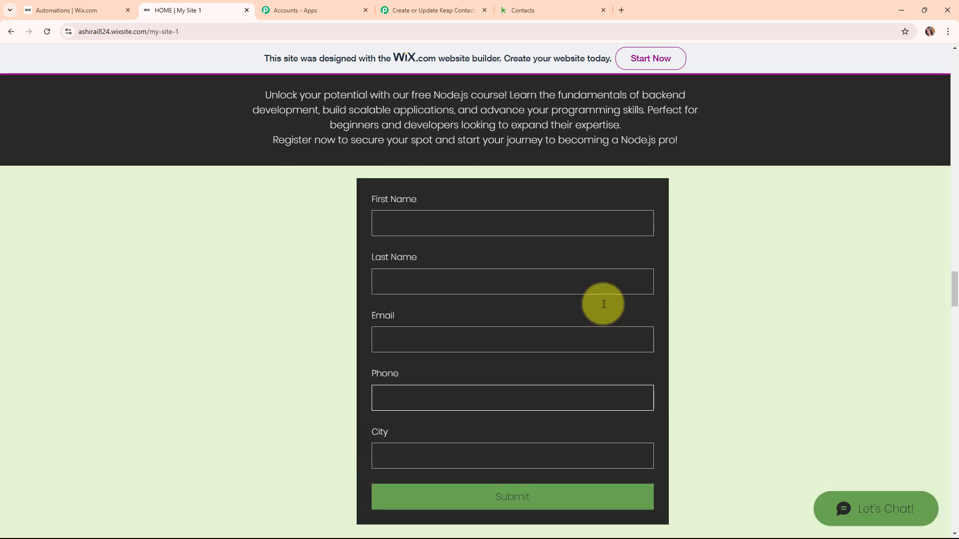
scroll(546, 229, down, 1)
Step: Fill in the registration form with a test contact's first name, last name, email, phone and city, using the saved autofill details
click(415, 165)
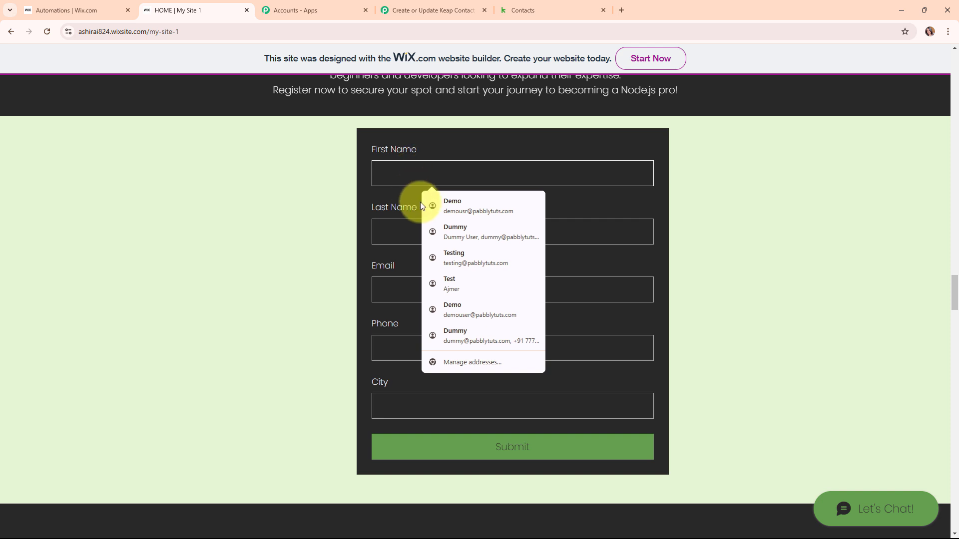
text(Dummy)
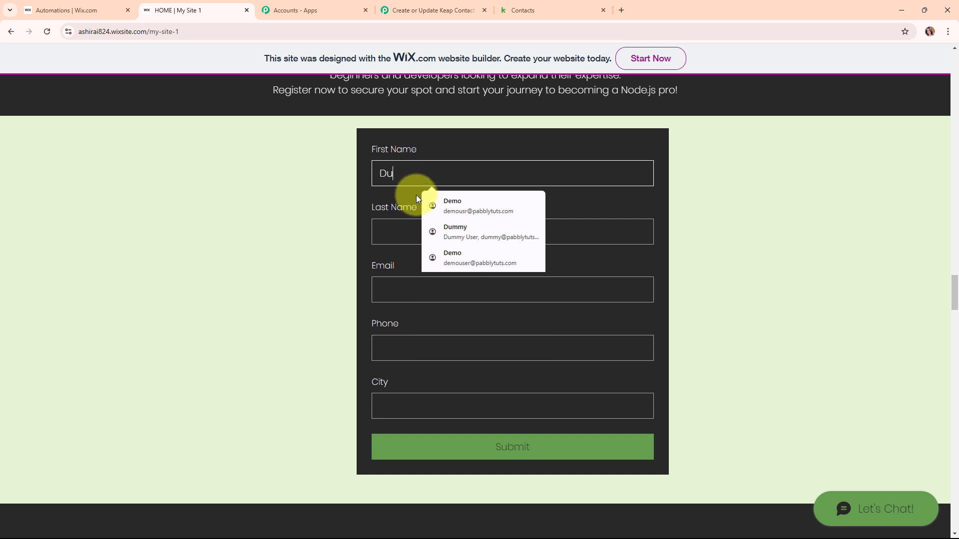
click(401, 234)
text(User)
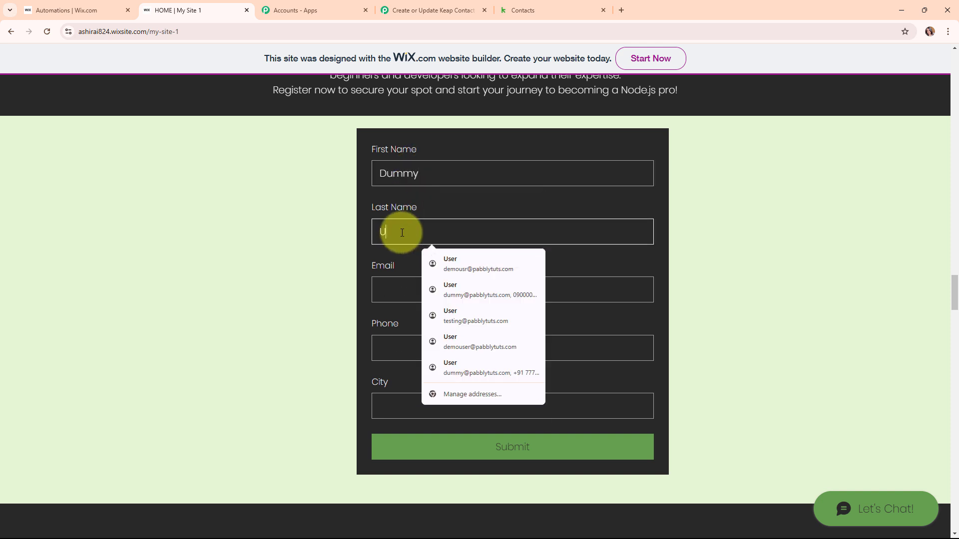
click(462, 296)
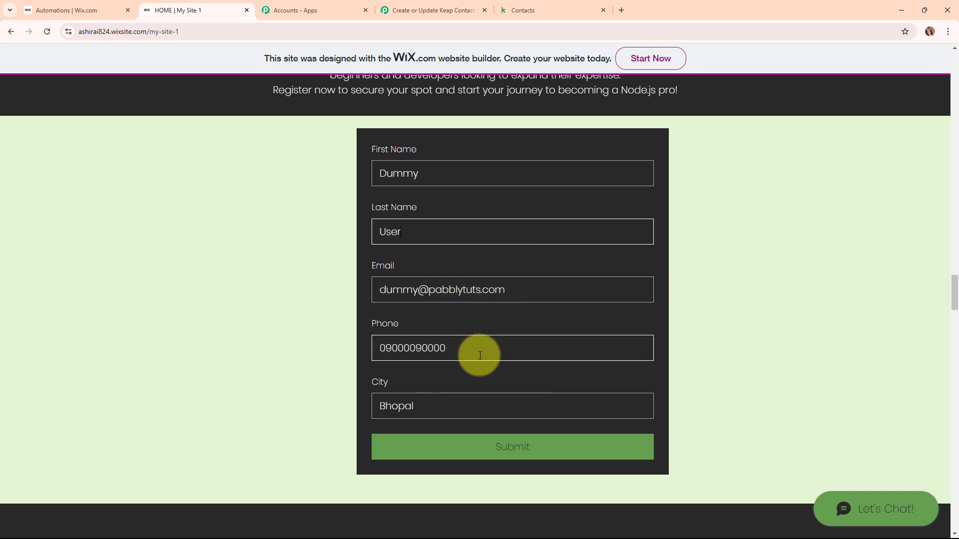
Step: Replace the autofilled phone entry with a test phone number that includes the country code
click(479, 349)
key(BackSpace)
text(+)
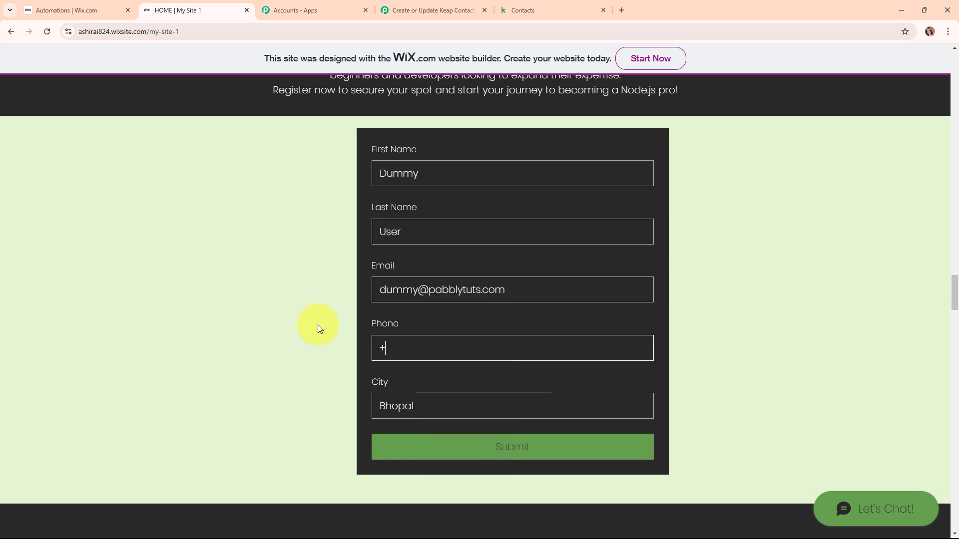
text(918888888888)
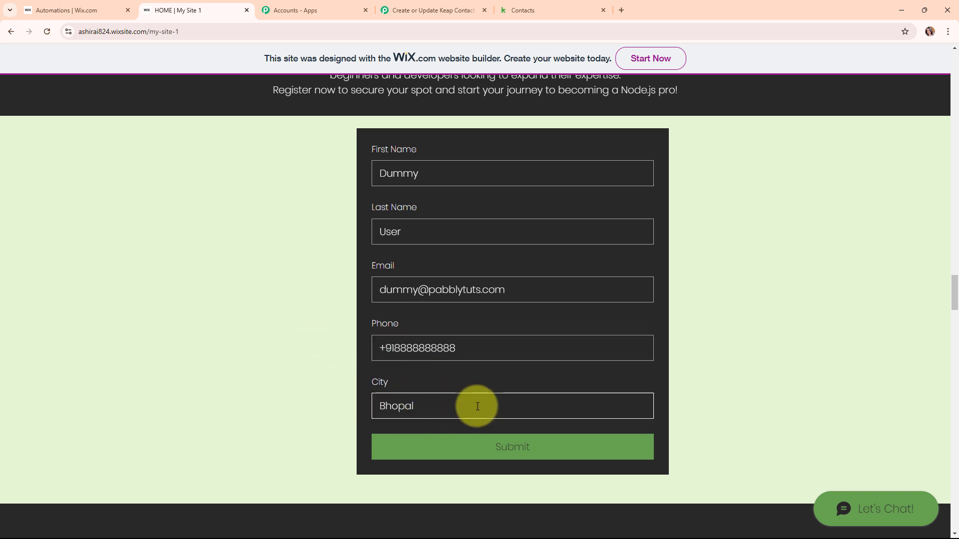
Step: Submit the test registration form and check the message shown beneath it
scroll(712, 412, down, 1)
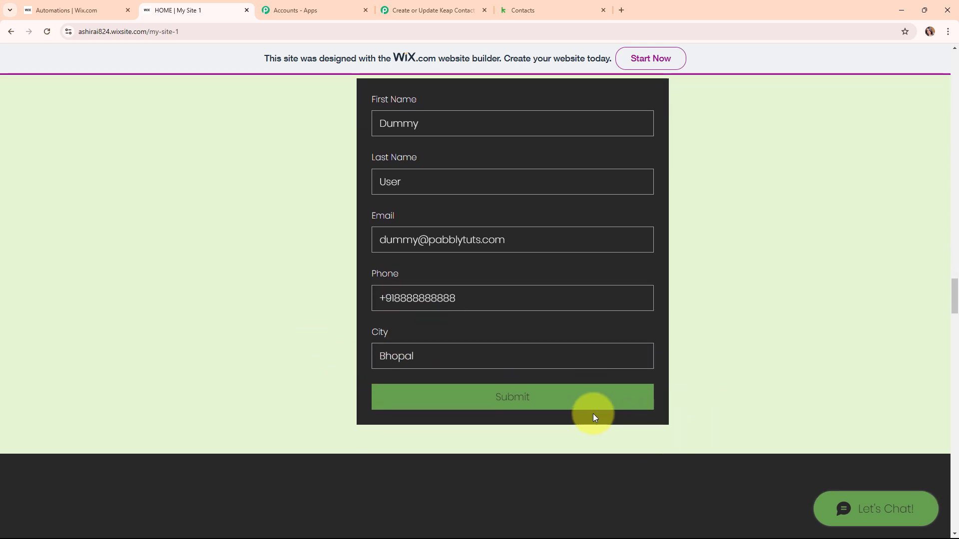
click(559, 400)
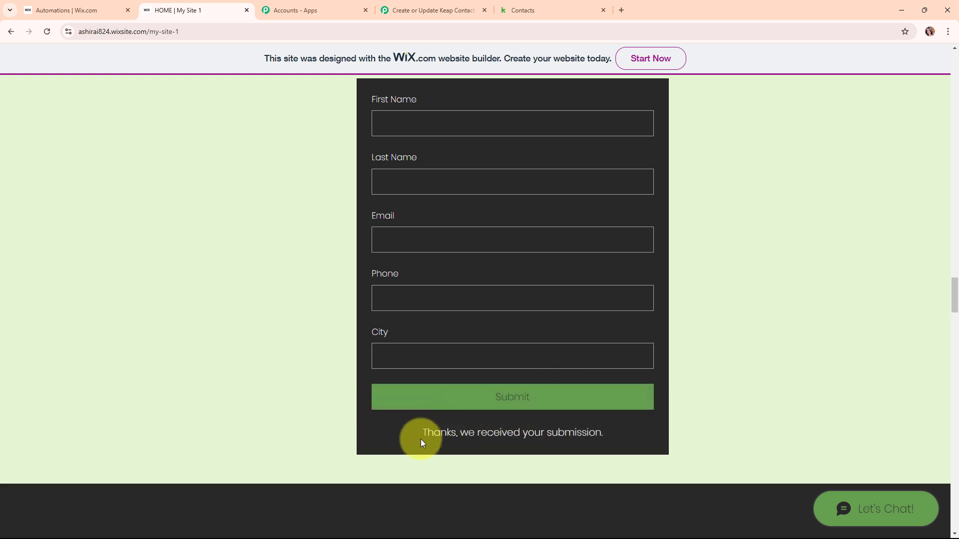
drag(421, 437, 600, 455)
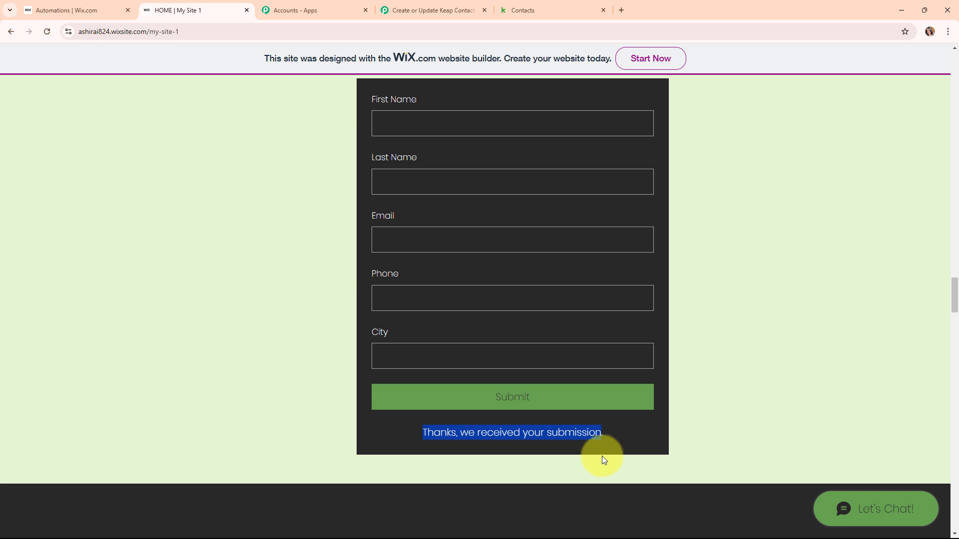
Step: Switch to the Pabbly Connect workflow and check the city, phone, email, last name and first name values in the trigger's received response
click(602, 457)
click(476, 354)
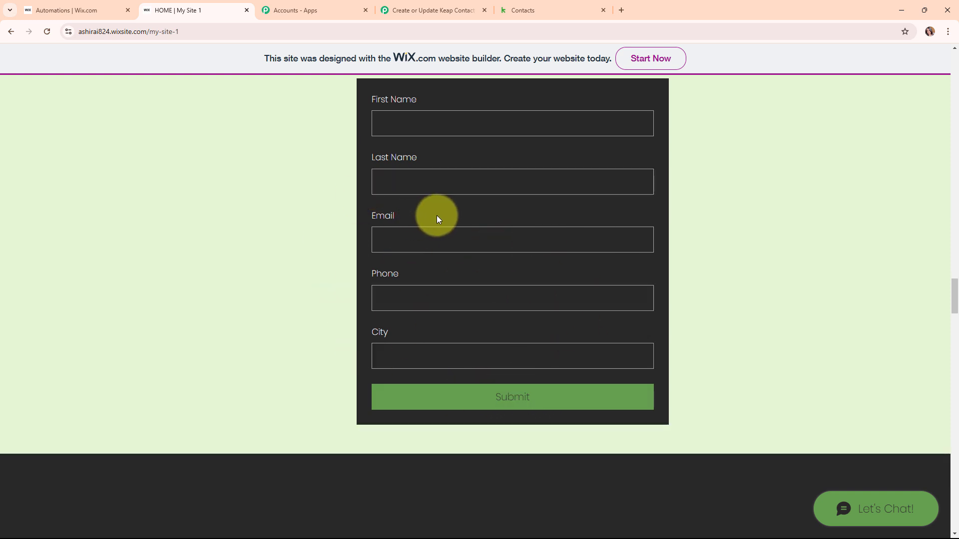
click(422, 6)
scroll(811, 377, down, 5)
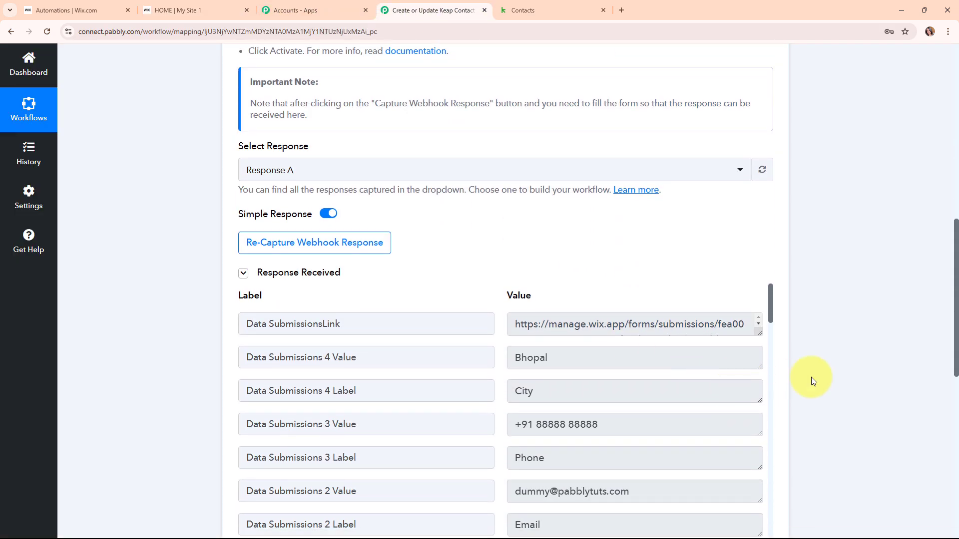
click(553, 261)
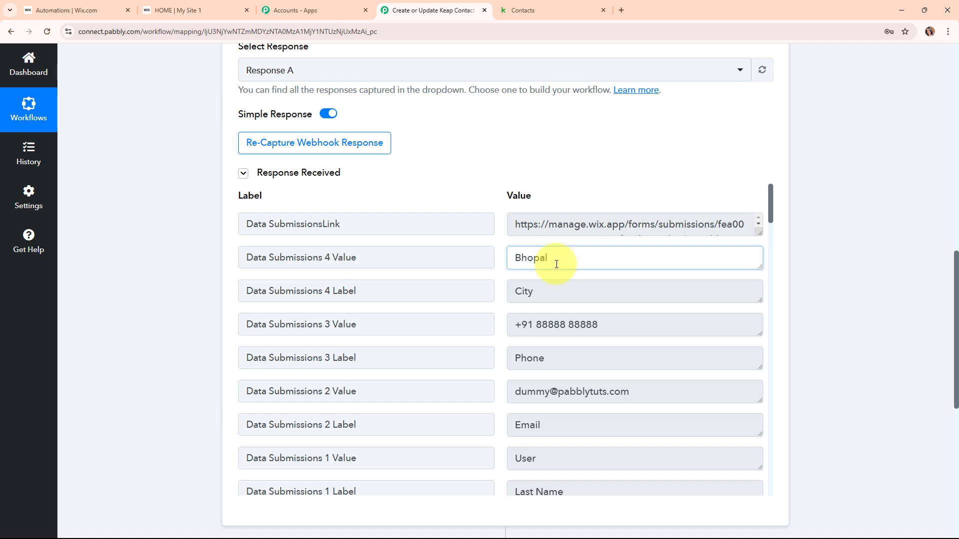
double_click(553, 261)
triple_click(651, 332)
click(556, 398)
drag(556, 399, 490, 422)
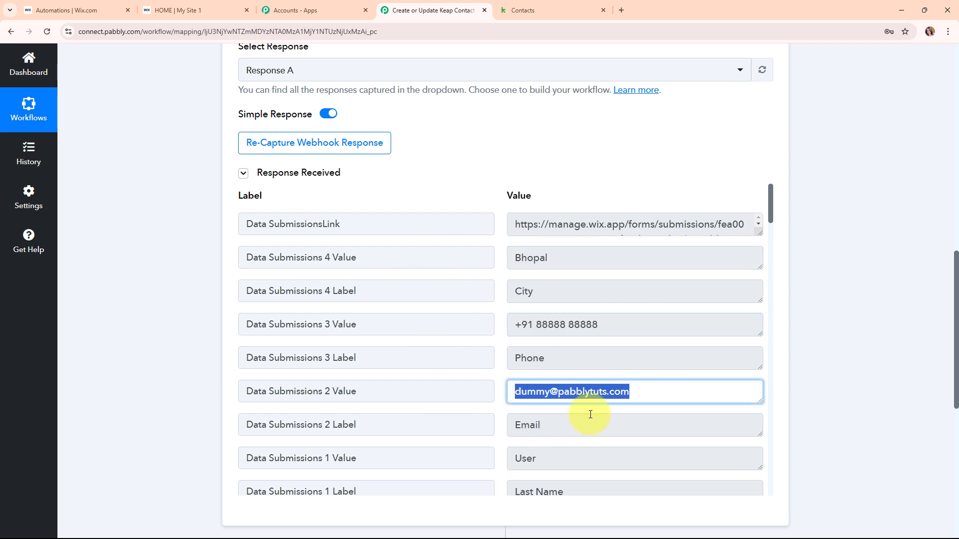
scroll(589, 413, down, 2)
drag(587, 364, 500, 372)
scroll(620, 405, down, 1)
double_click(614, 382)
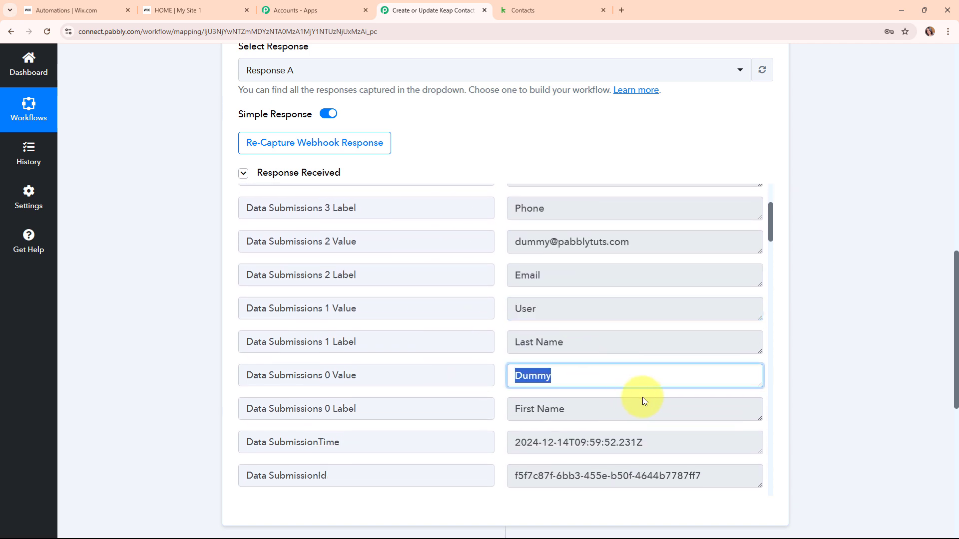
scroll(642, 398, down, 5)
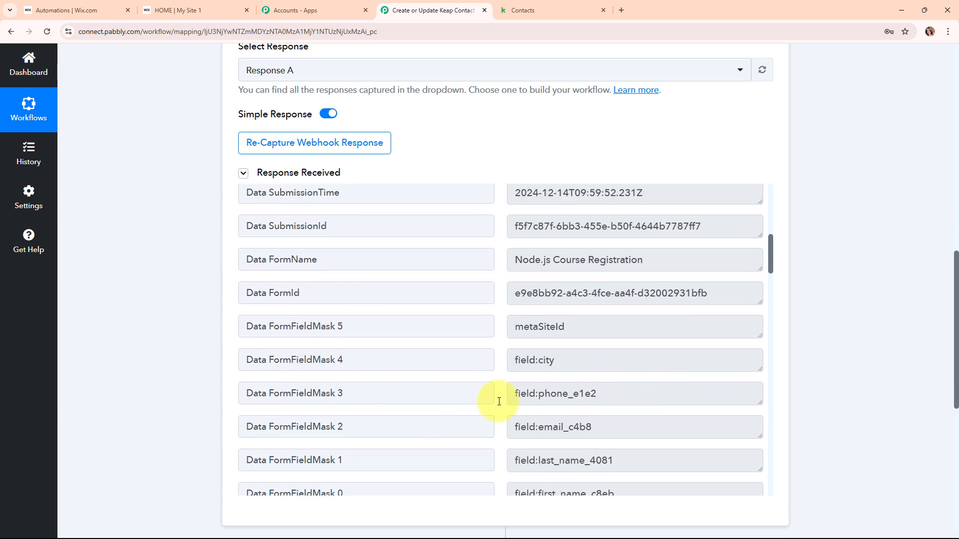
scroll(844, 369, up, 10)
scroll(839, 370, up, 2)
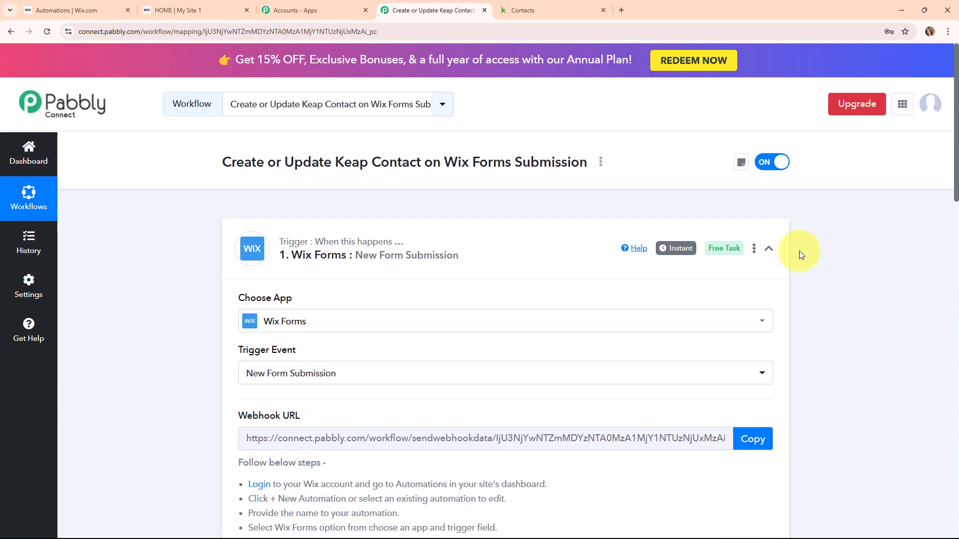
Step: Collapse the Wix Forms trigger and set the action step to Infusionsoft by Keap with the Create/Update Contact event
click(769, 248)
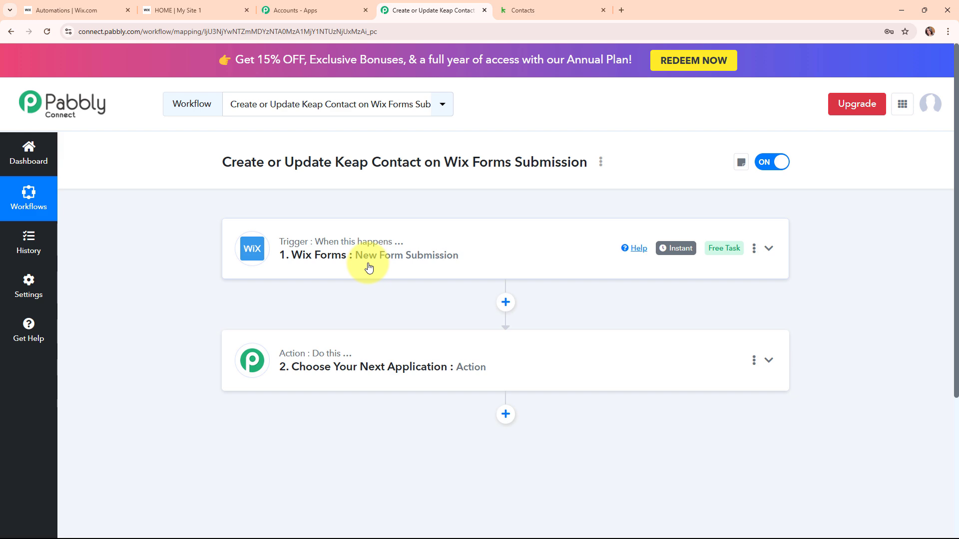
click(401, 343)
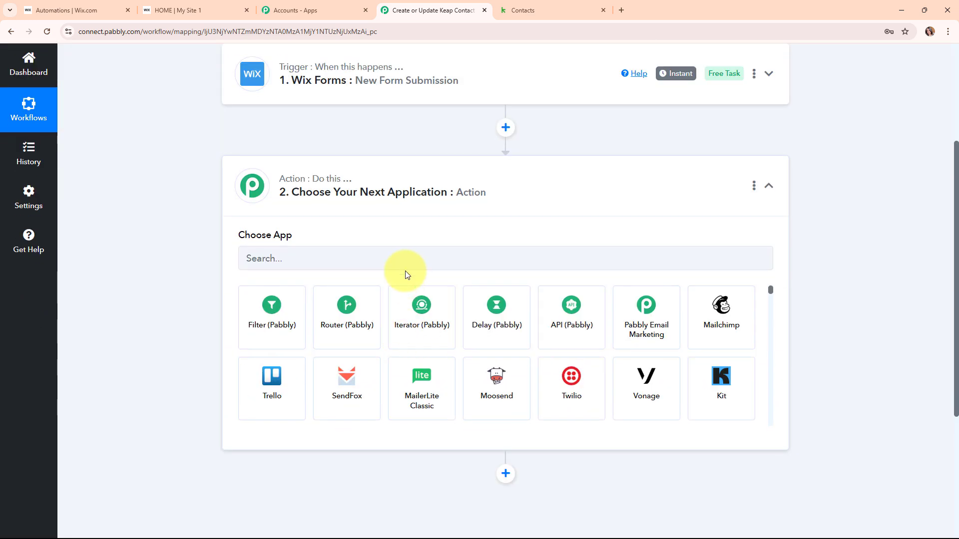
click(402, 269)
text(Kea)
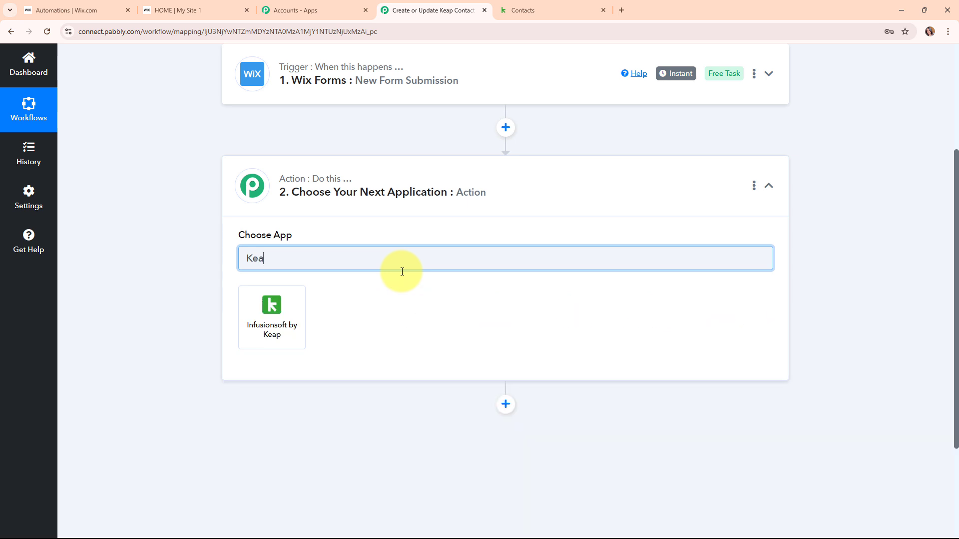
click(268, 299)
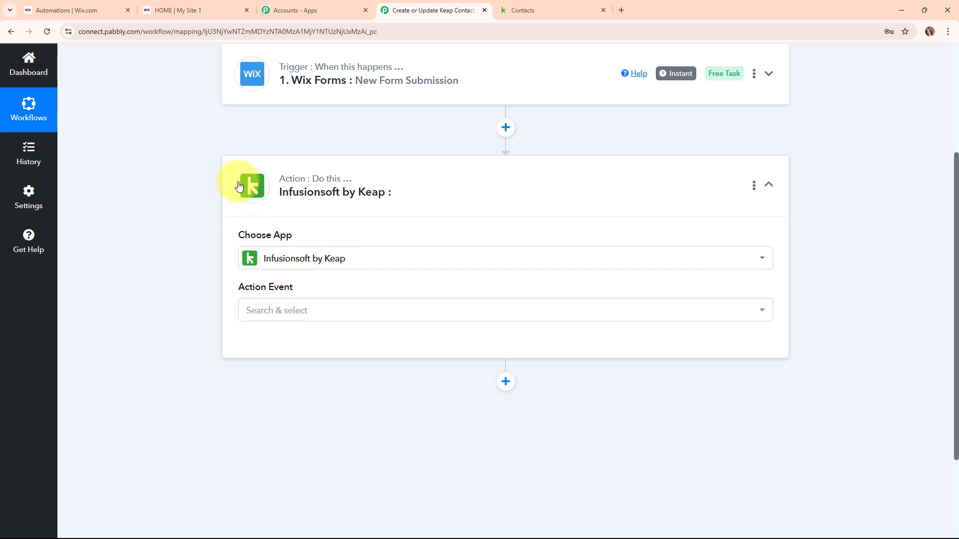
click(293, 310)
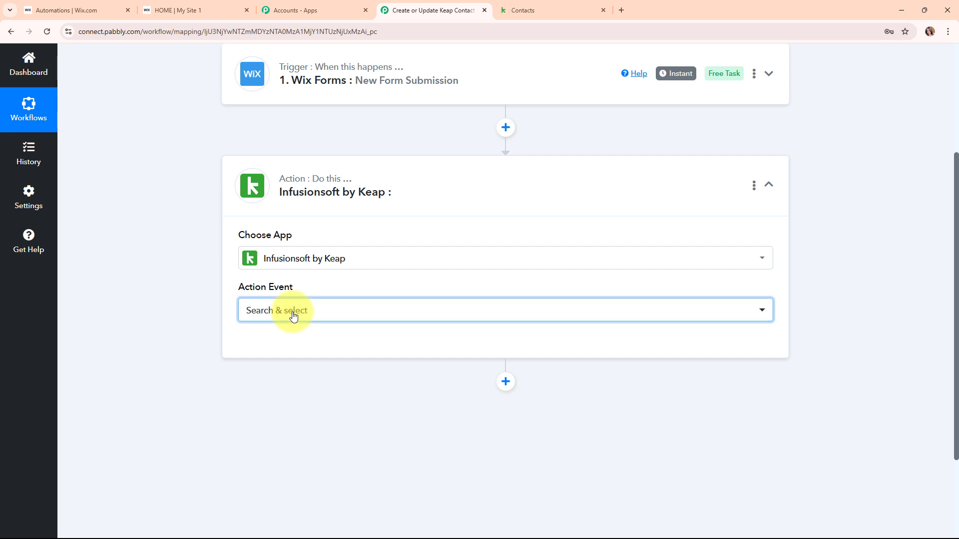
click(308, 138)
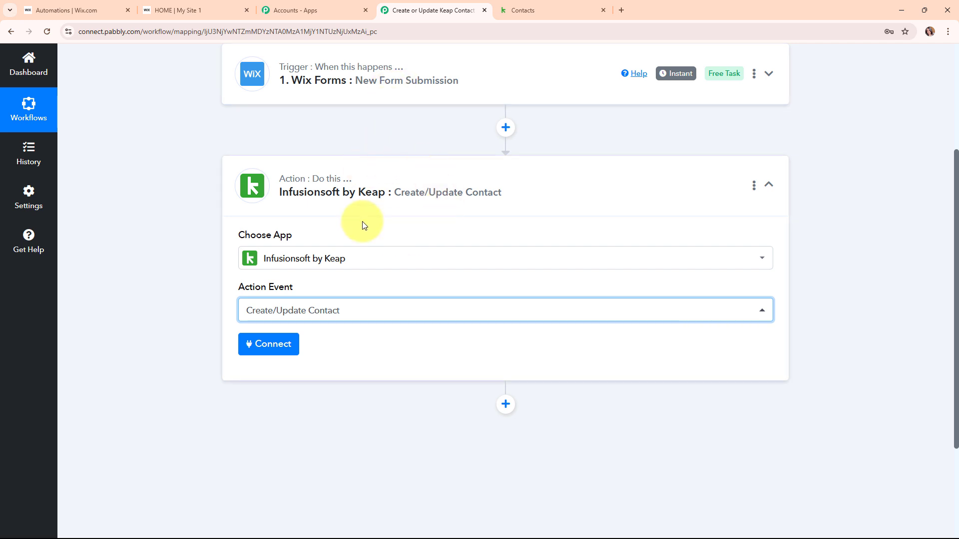
Step: Add a new Infusionsoft by Keap connection and allow Pabbly Connect access to the Keap application
click(257, 345)
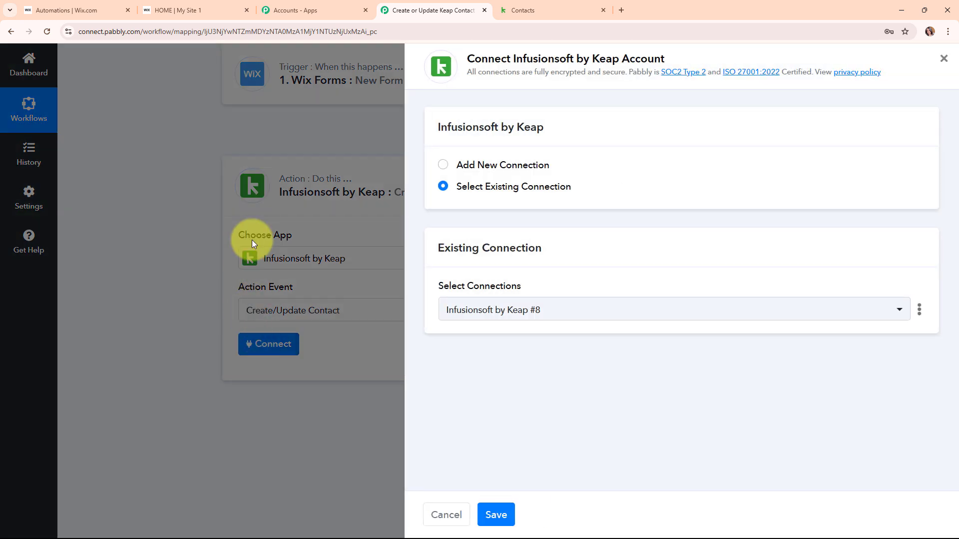
click(443, 166)
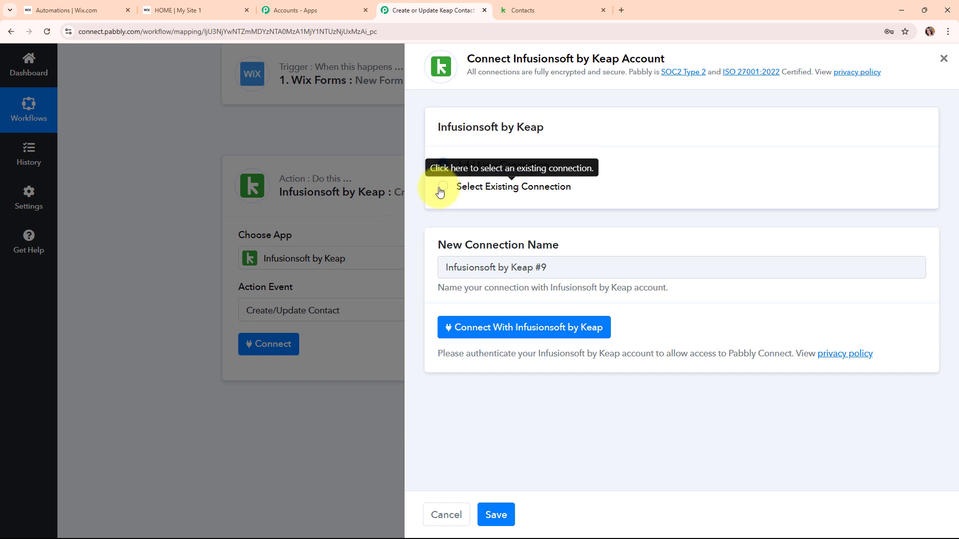
click(545, 337)
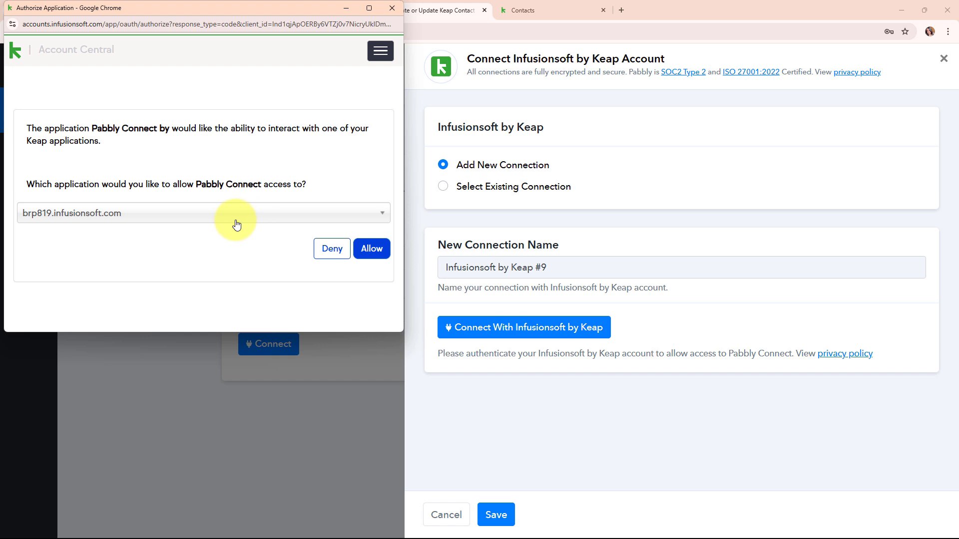
click(370, 261)
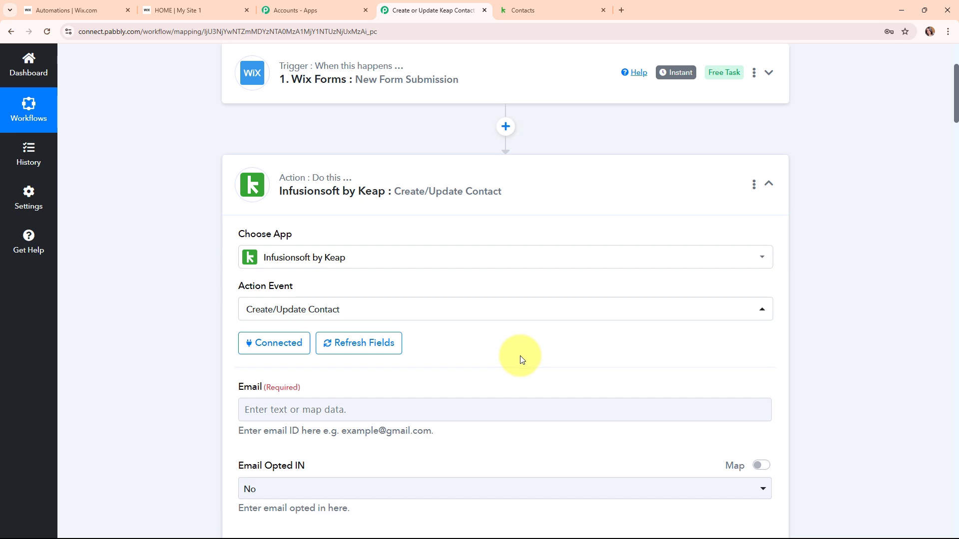
Step: Map the action's required Email field to Data Submissions 2 Value from the Wix Forms trigger
scroll(520, 355, down, 5)
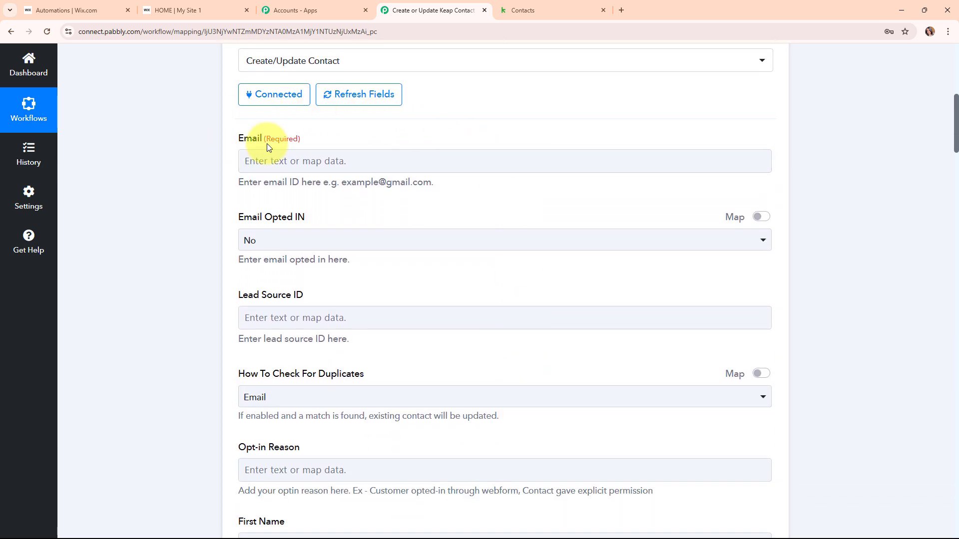
click(250, 163)
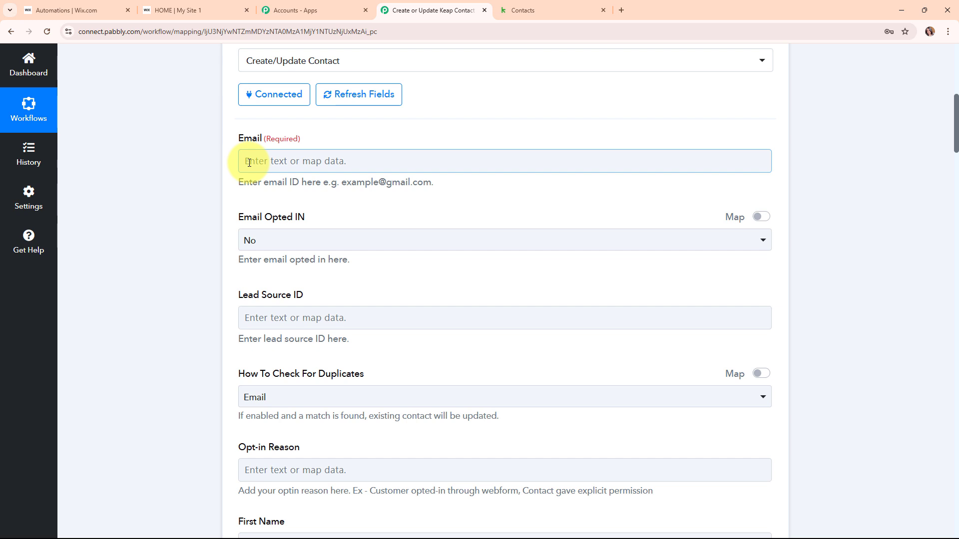
click(250, 163)
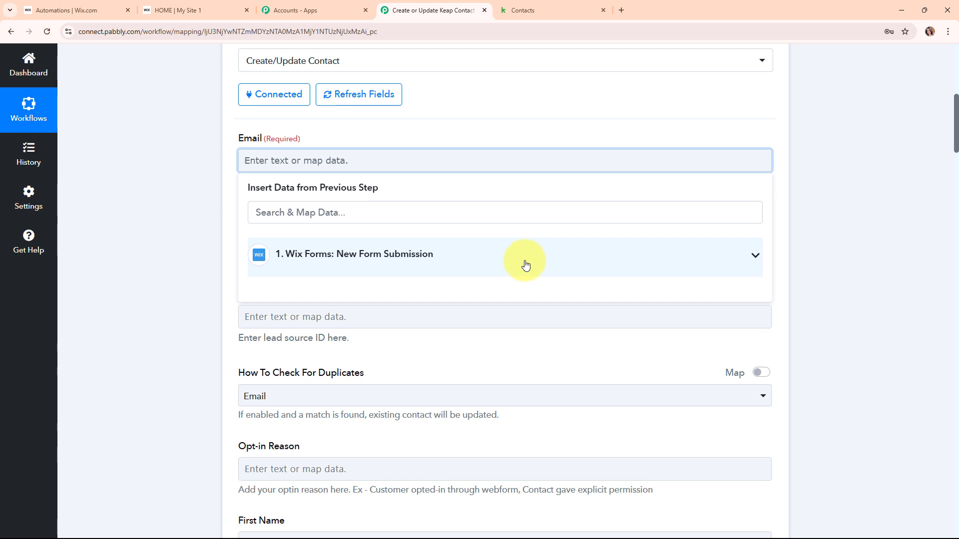
click(362, 207)
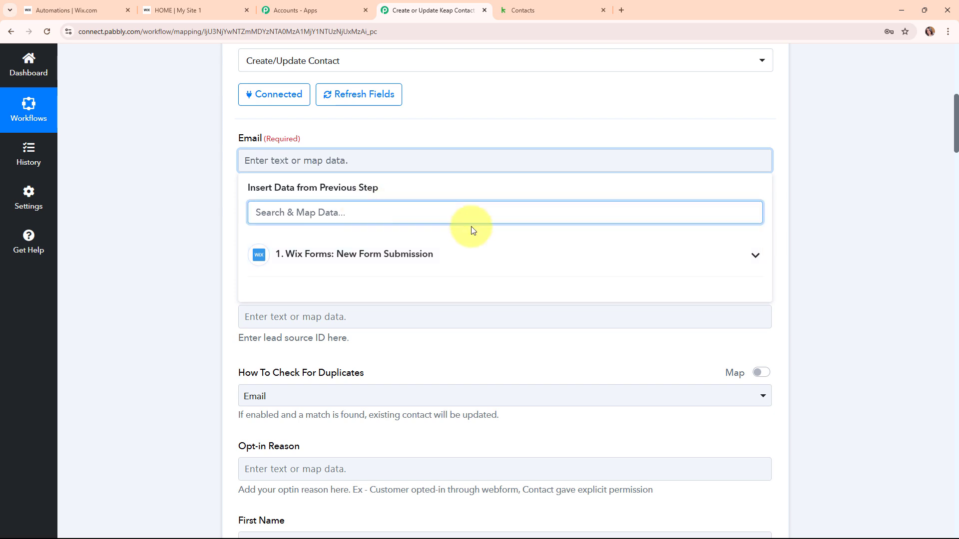
text(@)
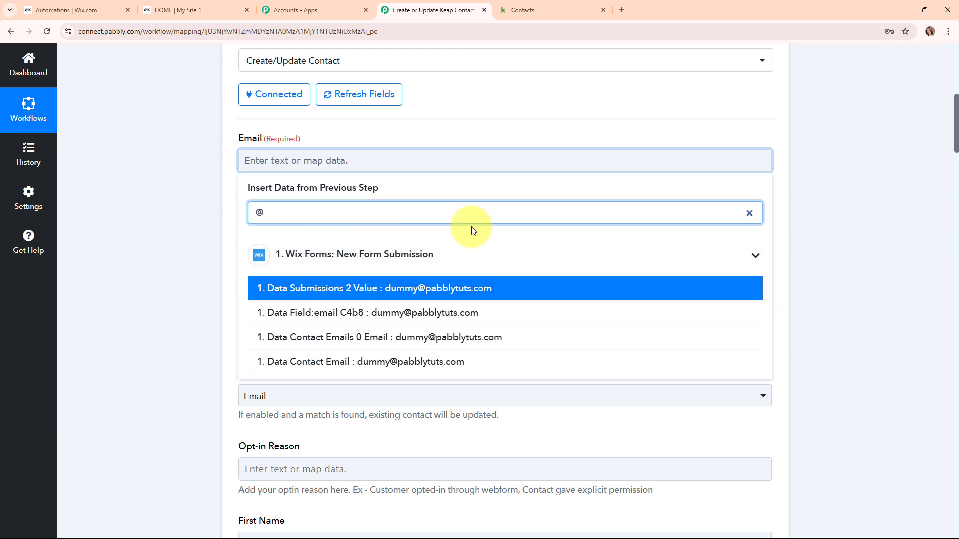
click(488, 288)
click(145, 209)
Step: Choose No for Email Opted IN and Email for How To Check For Duplicates
scroll(483, 296, down, 1)
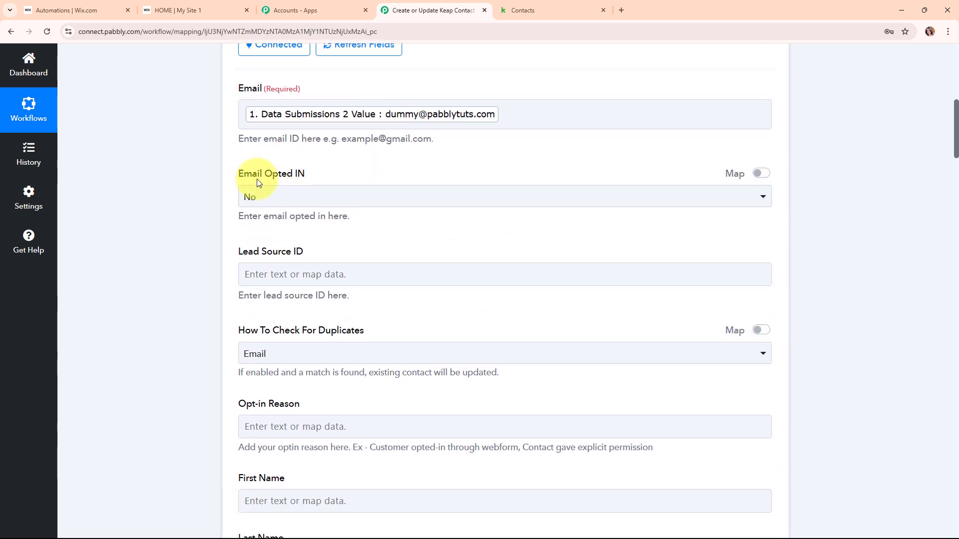
click(322, 198)
click(329, 257)
scroll(447, 259, down, 2)
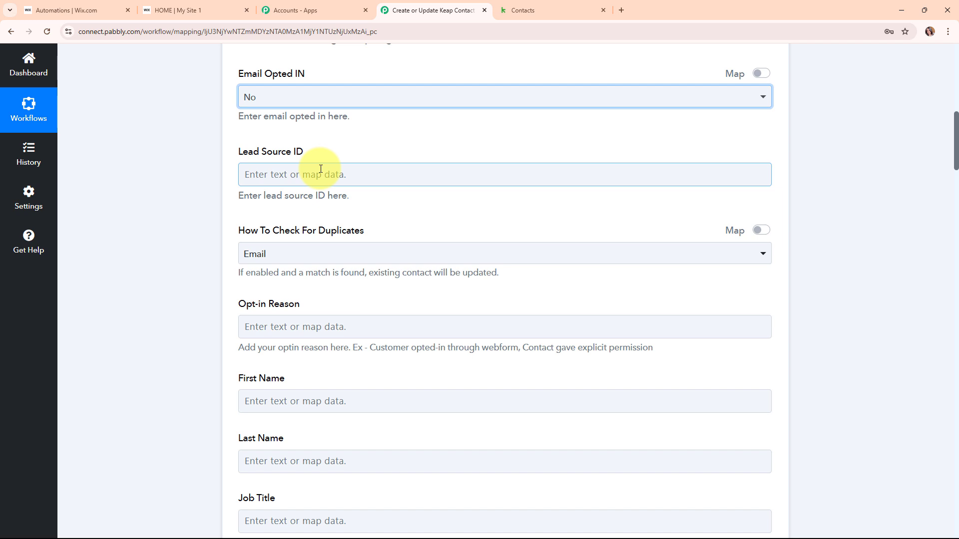
scroll(464, 227, down, 1)
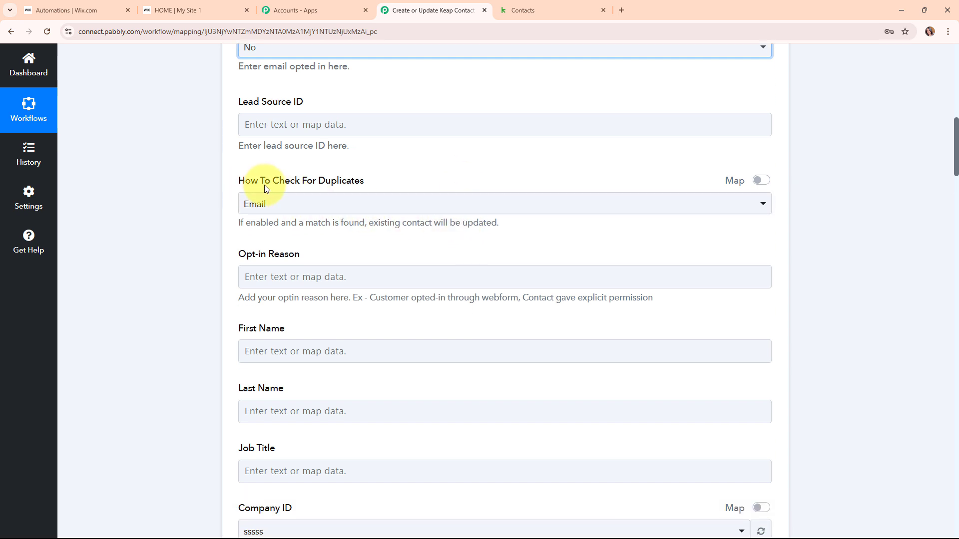
click(350, 206)
click(360, 263)
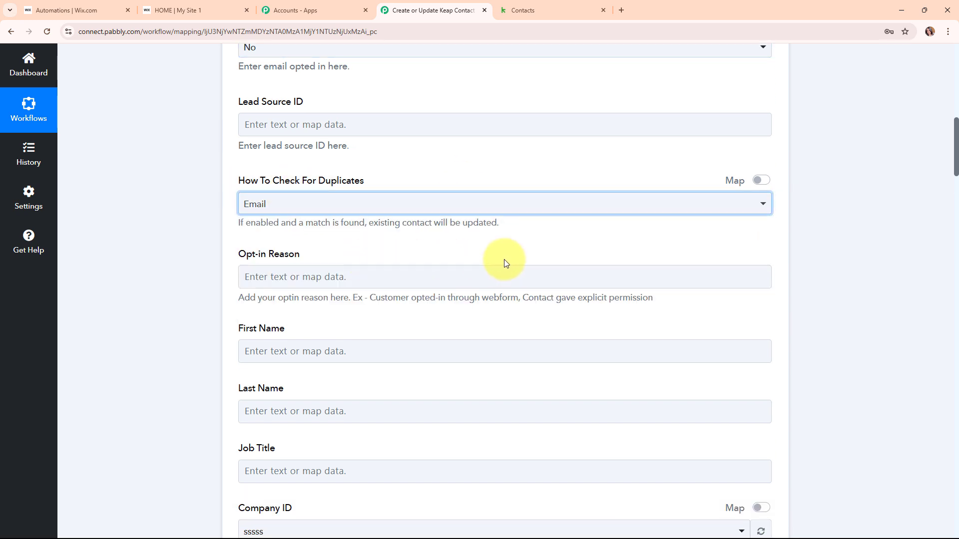
Step: Map the First Name field to Data Submissions 0 Value from the Wix Forms trigger
scroll(506, 263, down, 2)
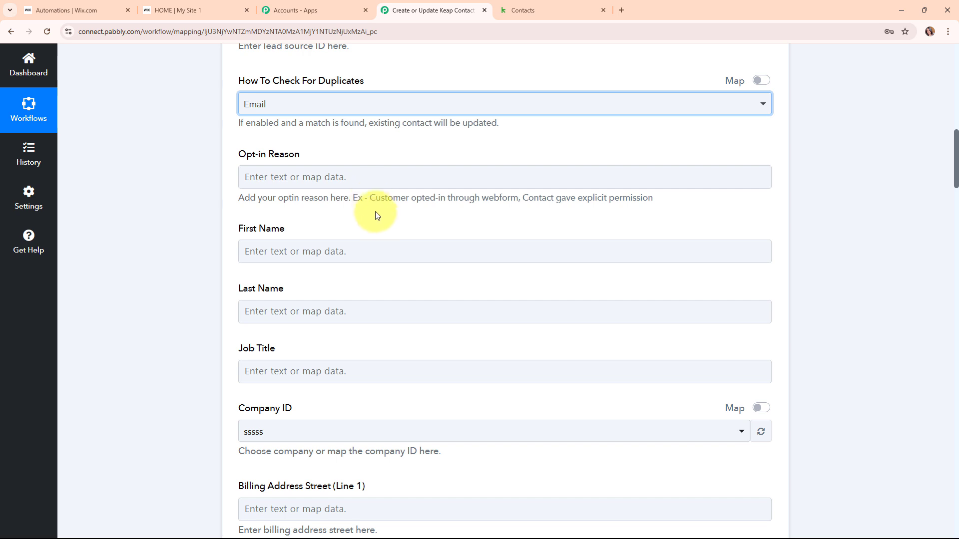
scroll(385, 218, down, 2)
click(279, 153)
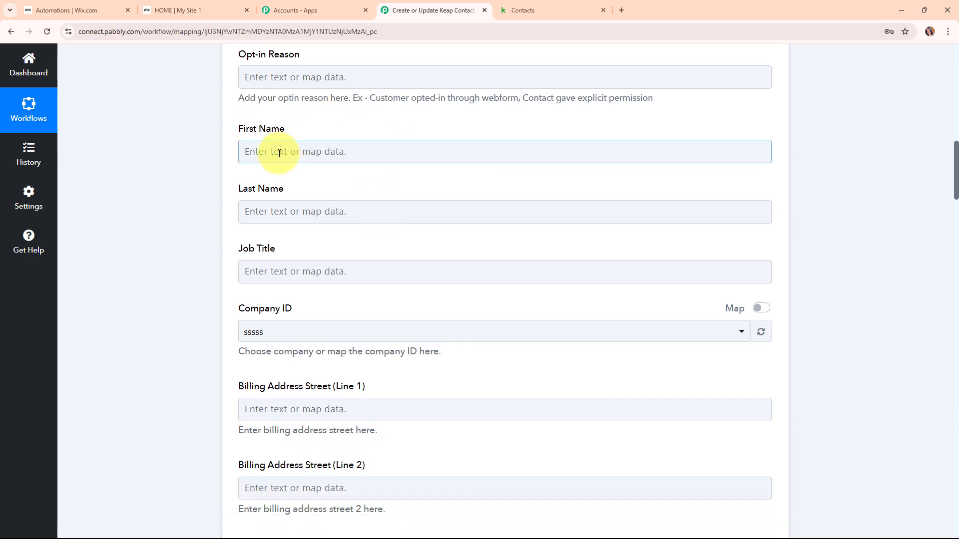
click(361, 209)
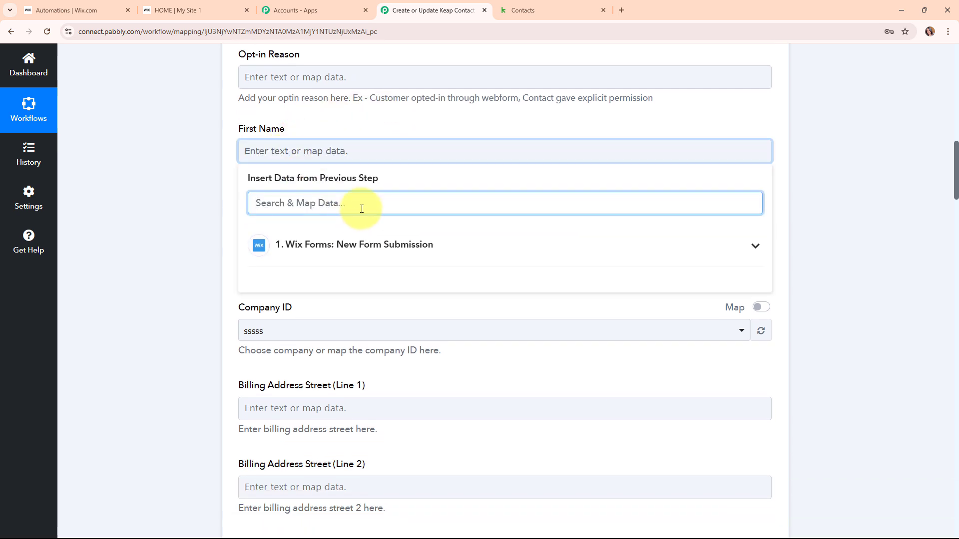
text(Du)
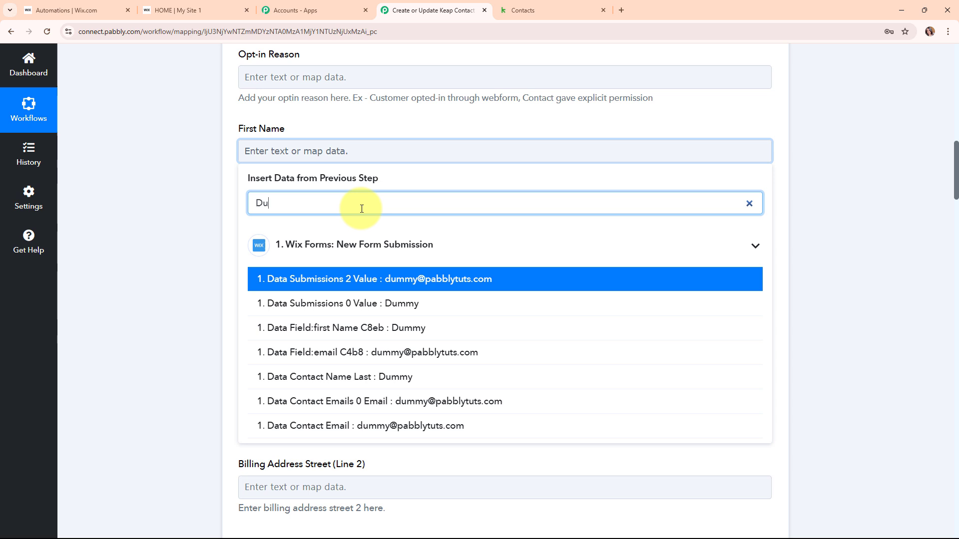
click(392, 303)
Step: Map the Last Name field to Data Submissions 1 Value from the Wix Forms trigger
click(318, 219)
click(320, 269)
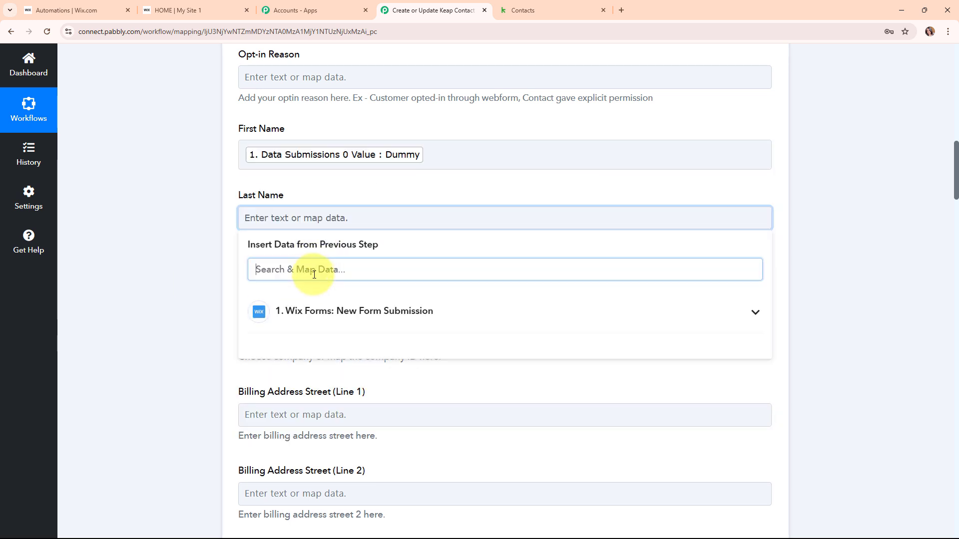
text(Us)
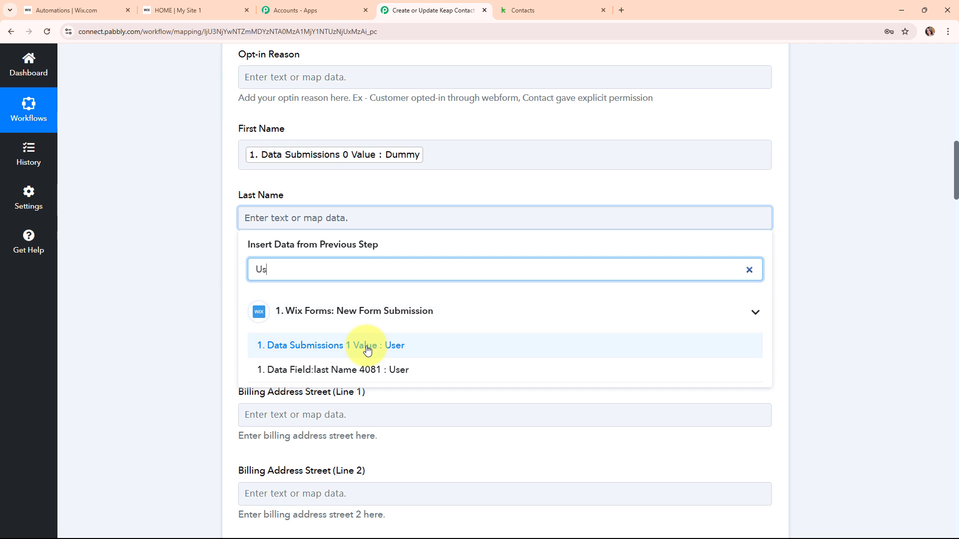
click(366, 345)
click(182, 301)
Step: Save the Keap Create/Update Contact action and send a test request, leaving the remaining optional fields empty
scroll(483, 340, down, 1)
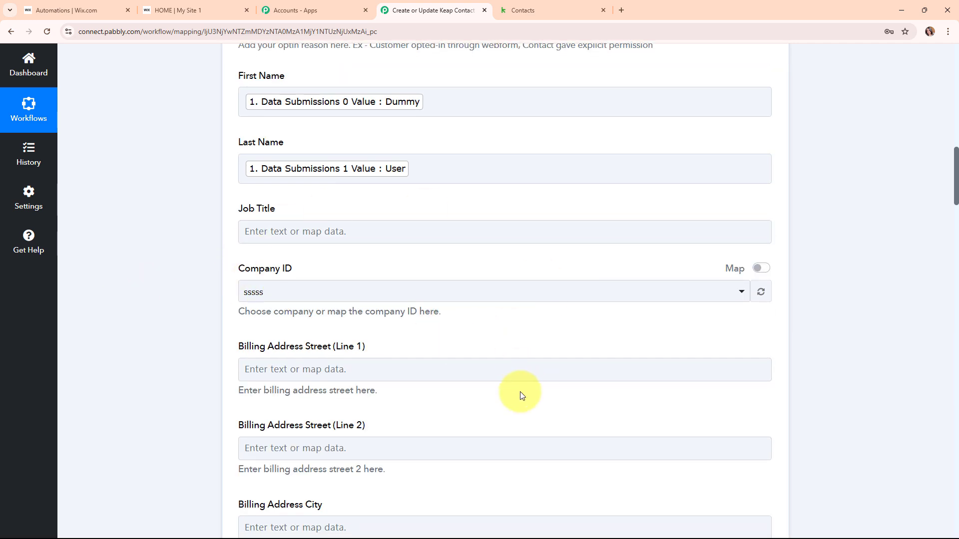
scroll(520, 391, down, 12)
scroll(440, 366, down, 20)
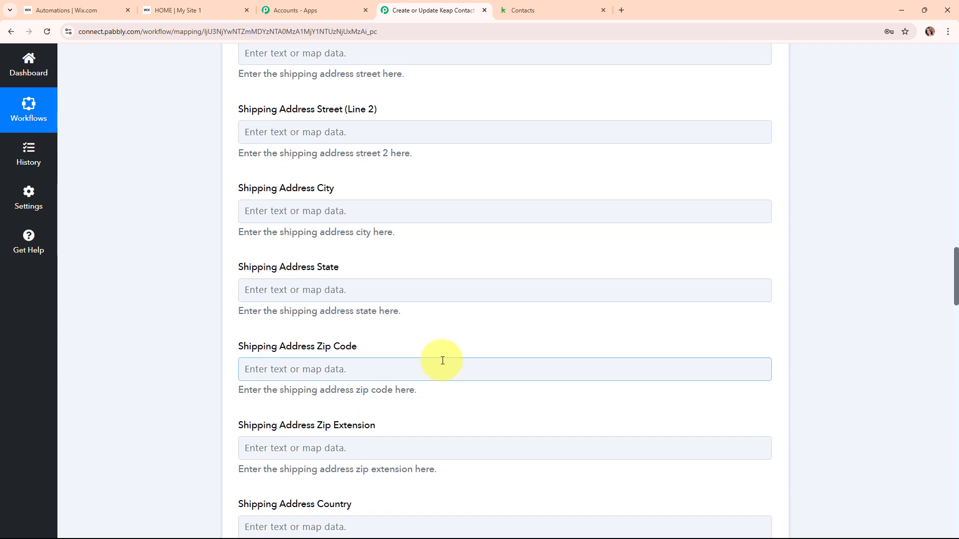
scroll(560, 257, down, 20)
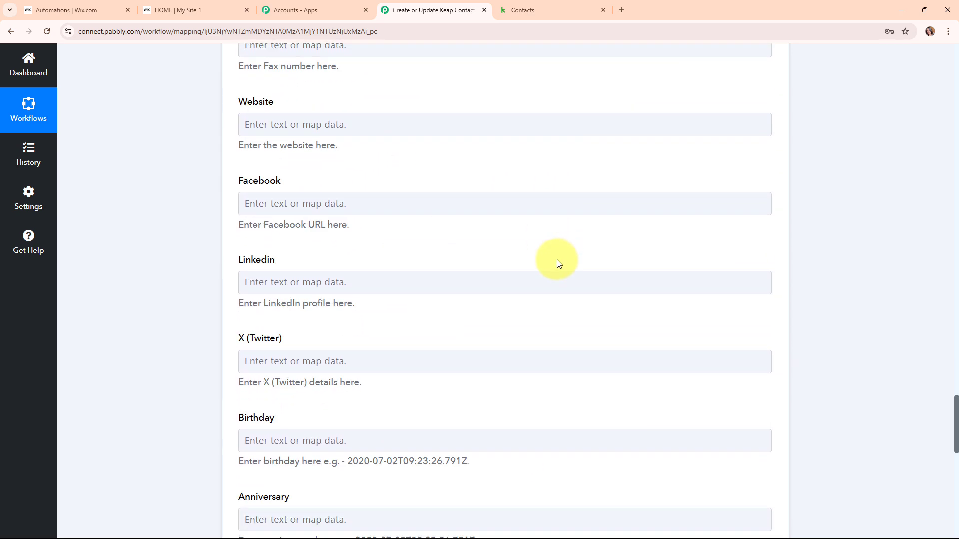
scroll(557, 265, up, 1)
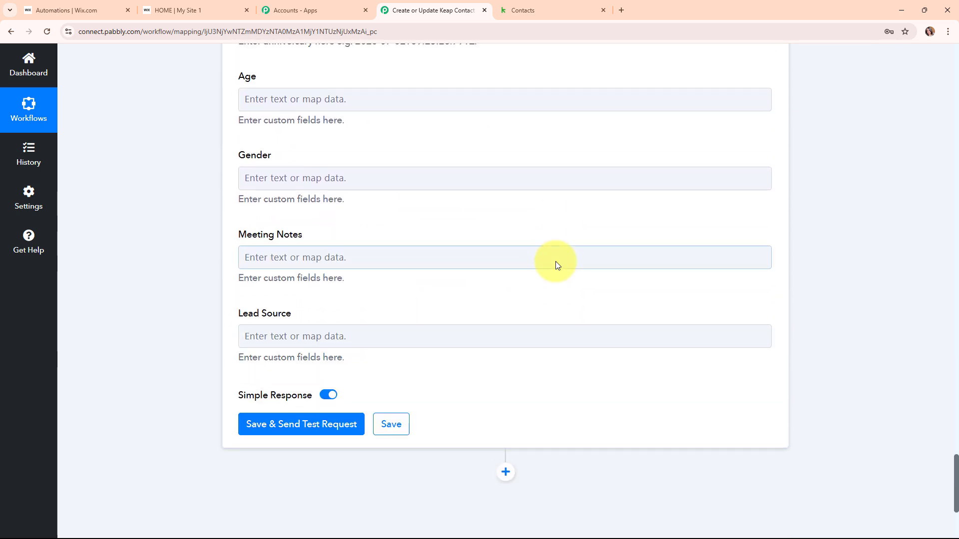
click(273, 420)
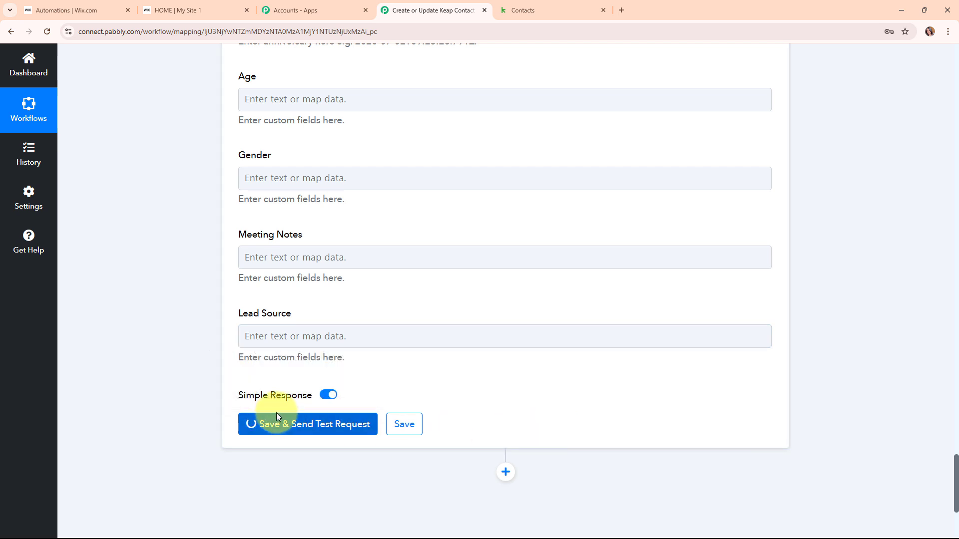
scroll(790, 421, down, 4)
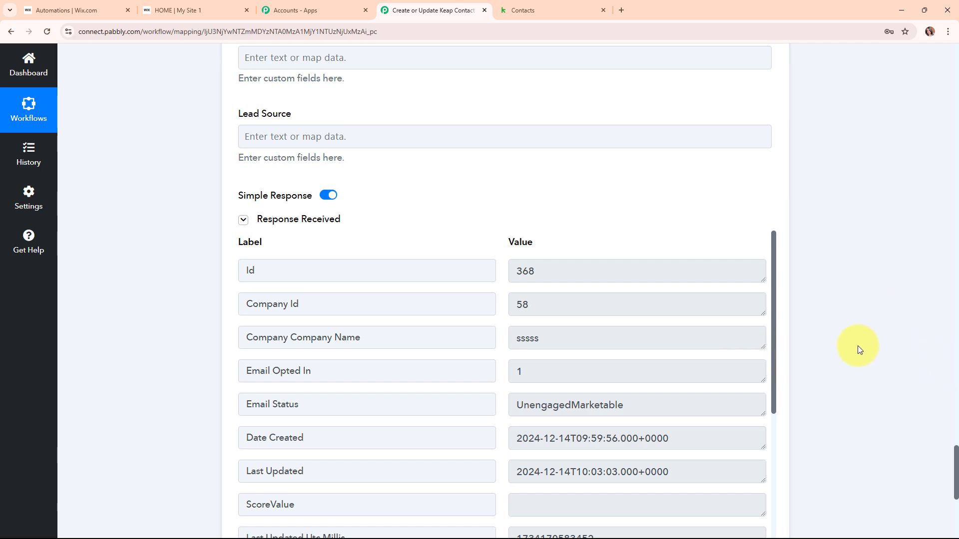
Step: Collapse the Infusionsoft by Keap action step in the workflow
scroll(858, 346, up, 15)
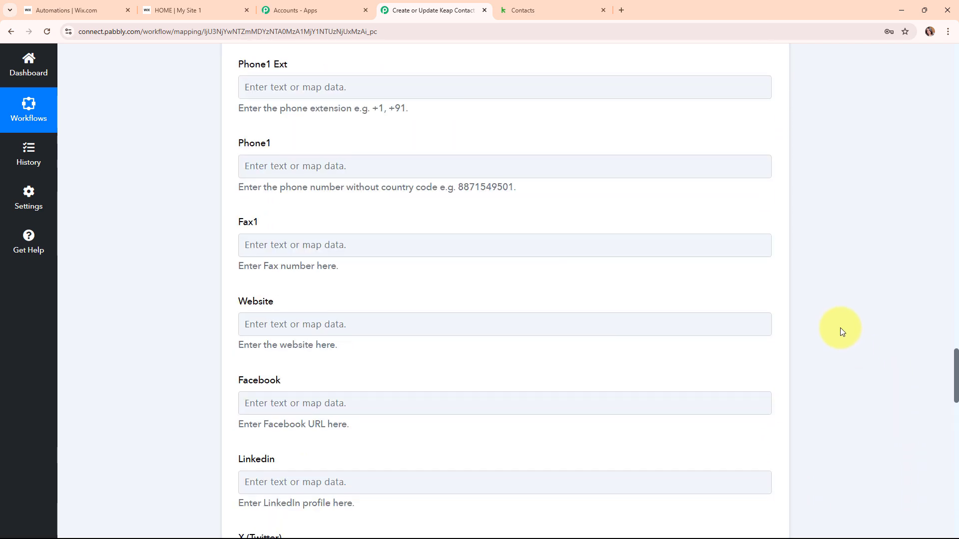
scroll(840, 328, up, 20)
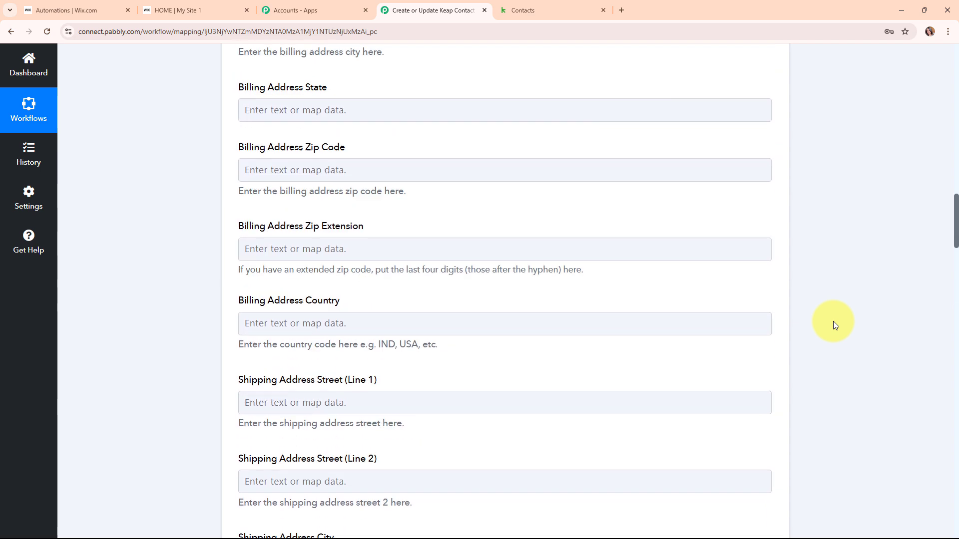
scroll(833, 326, up, 20)
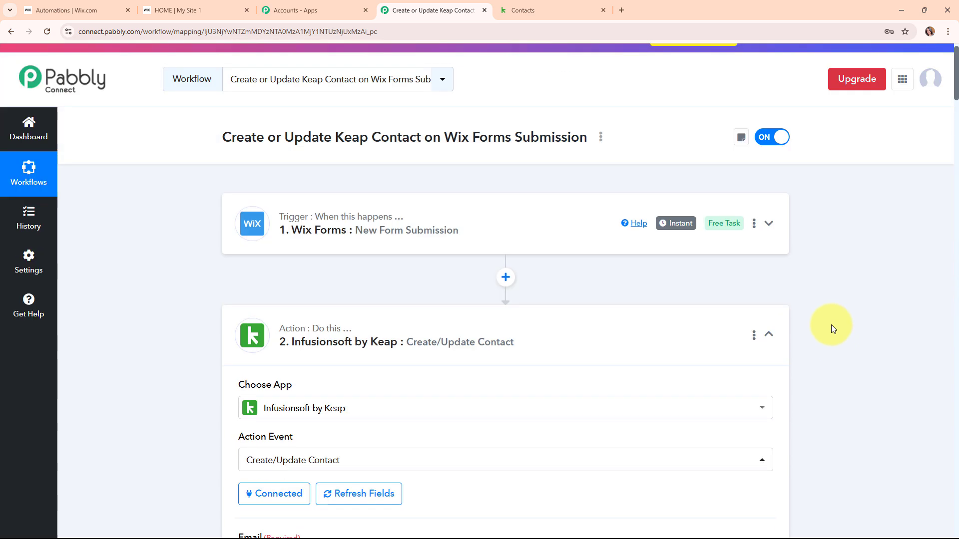
scroll(831, 325, up, 1)
click(754, 360)
click(769, 359)
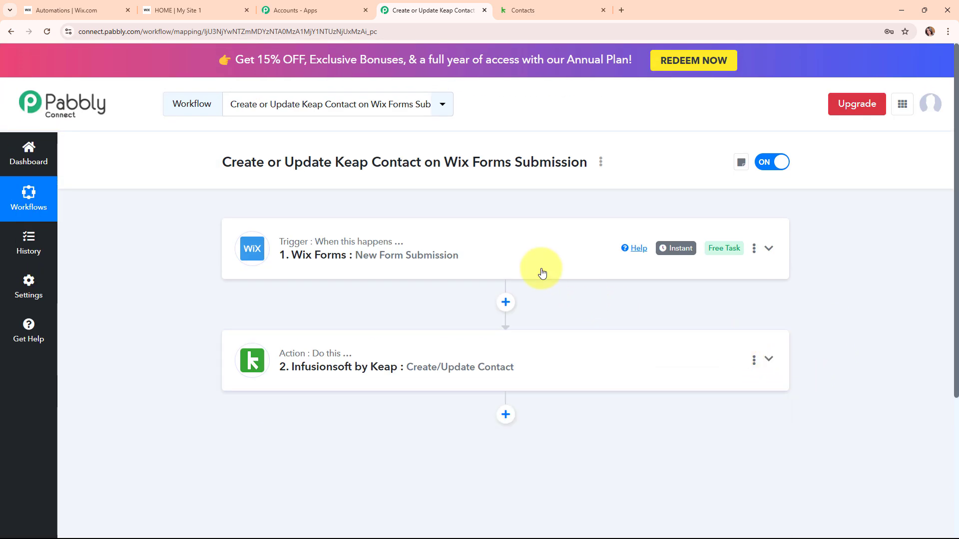
Step: Switch to Keap, reload the Contacts list to check for the test contact, and return to the Pabbly Connect workflow
click(210, 6)
click(530, 10)
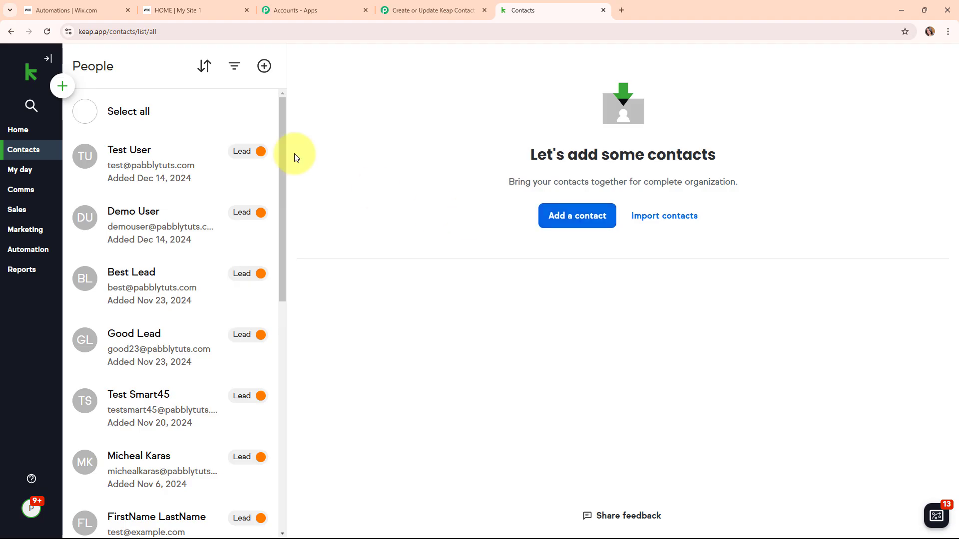
click(47, 30)
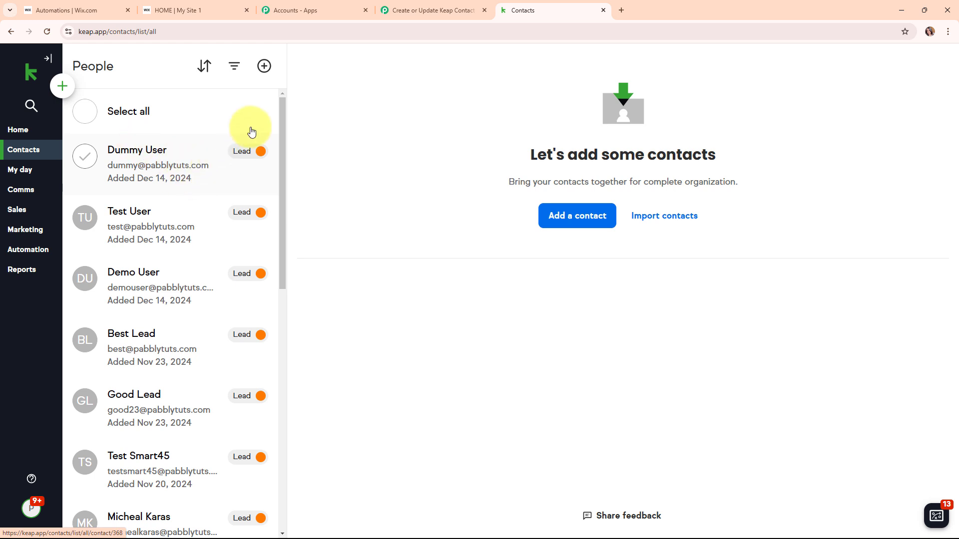
click(451, 8)
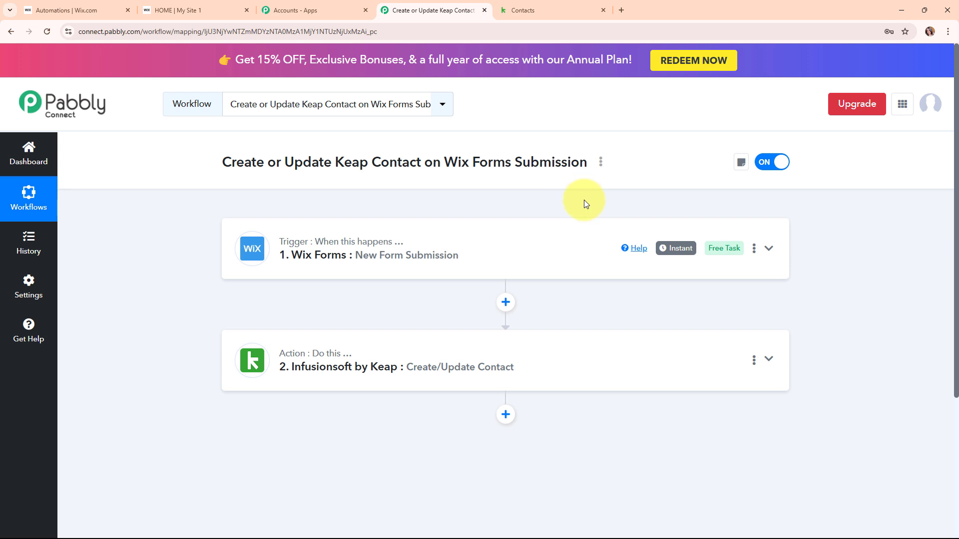
mouse_move(283, 248)
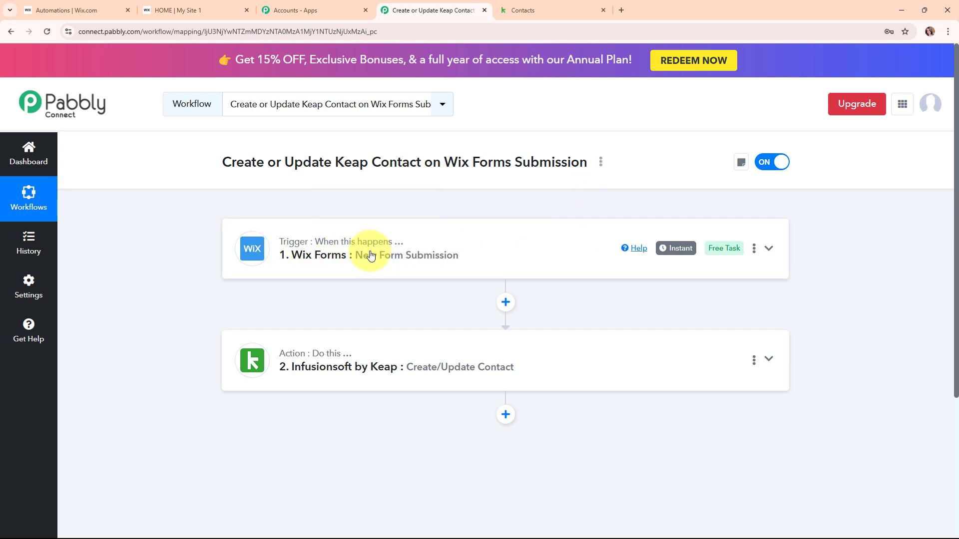